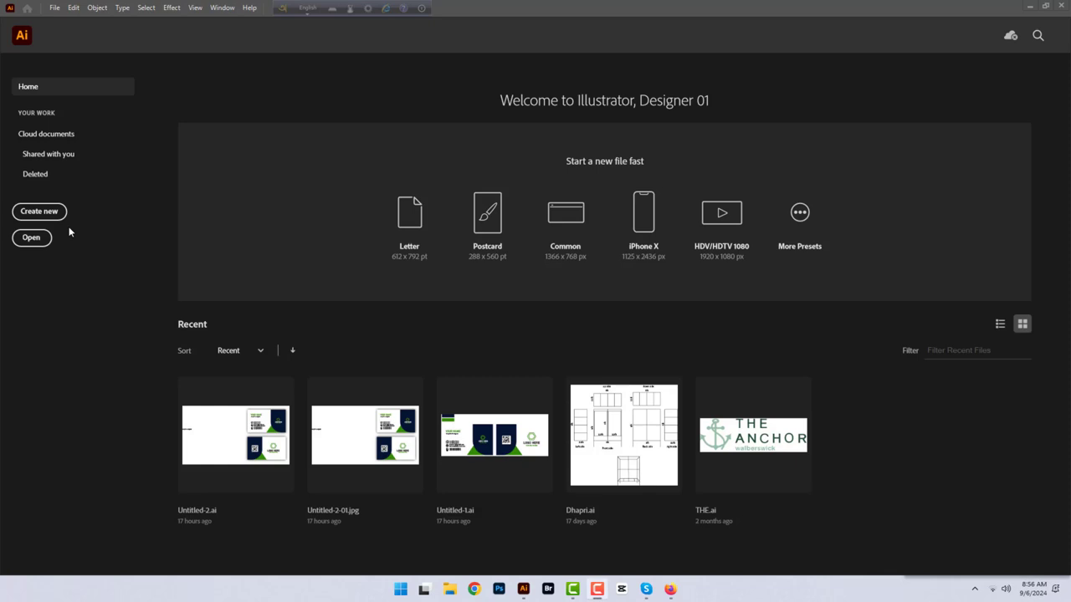
Step: Start a new 3.5 × 2 in landscape document with two artboards
left_click(48, 214)
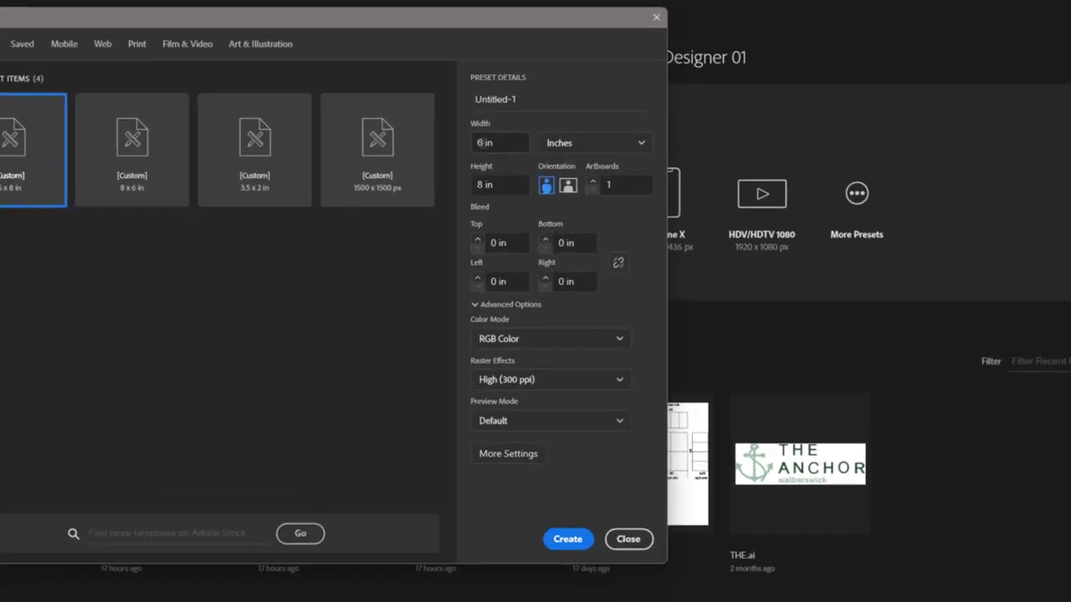
left_click(495, 163)
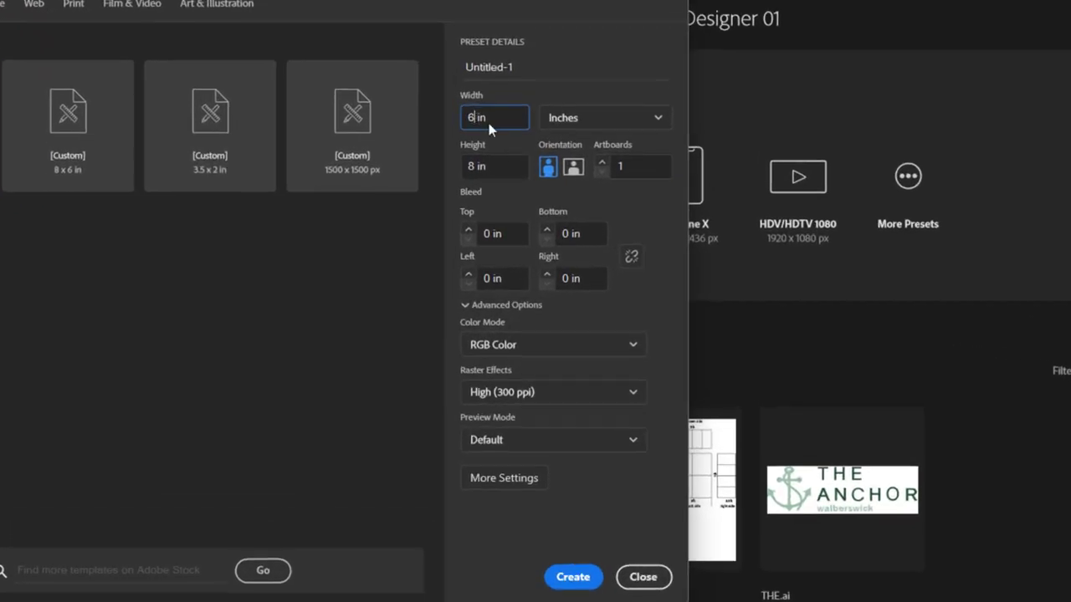
key("BackSpace")
type("3.5")
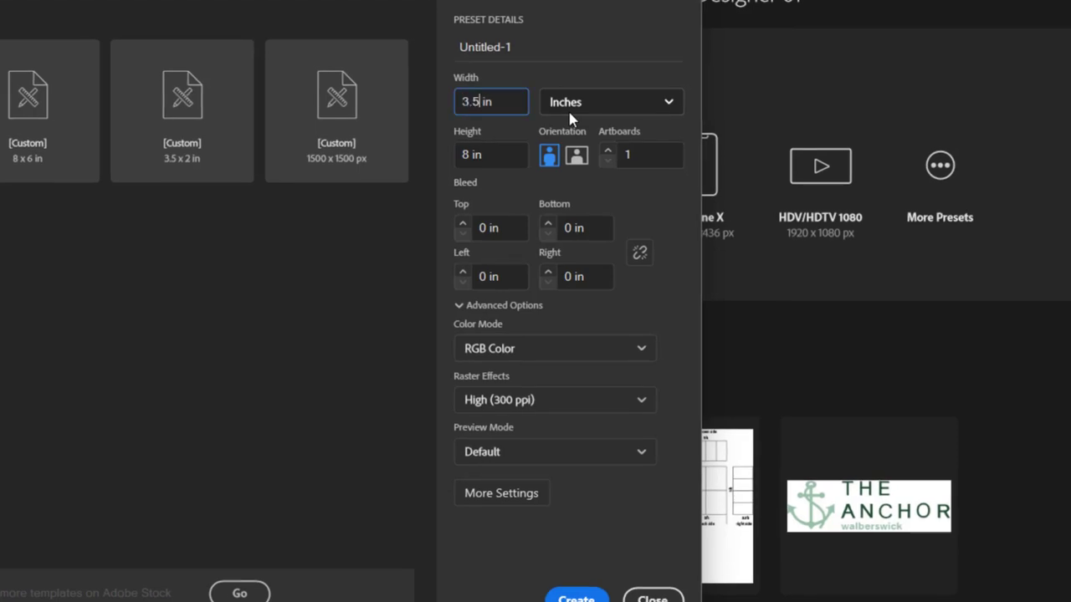
left_click(471, 154)
key("BackSpace")
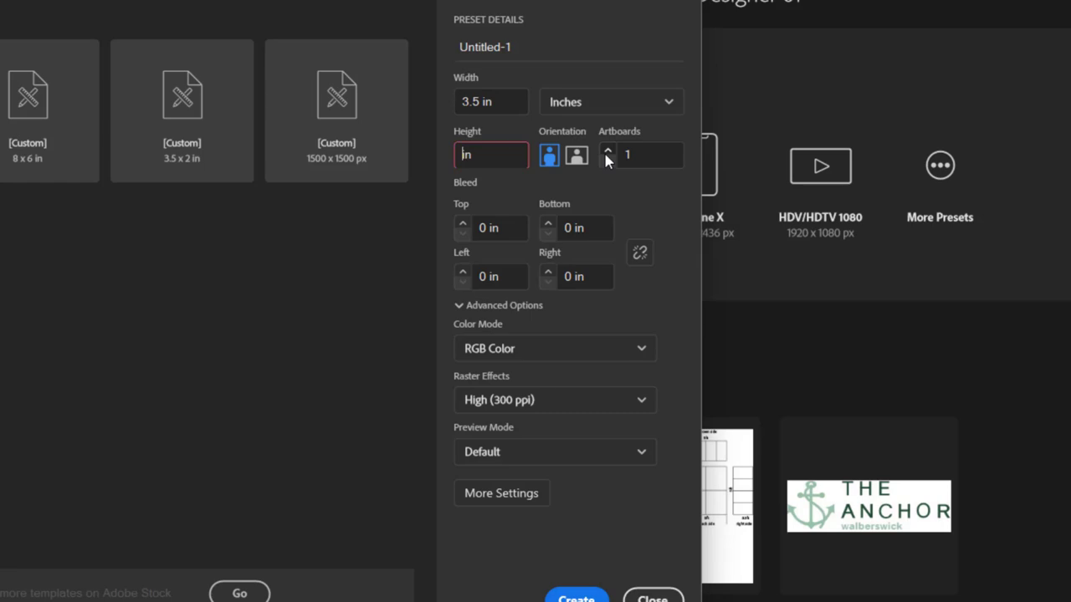
type("2")
left_click(576, 159)
left_click(607, 151)
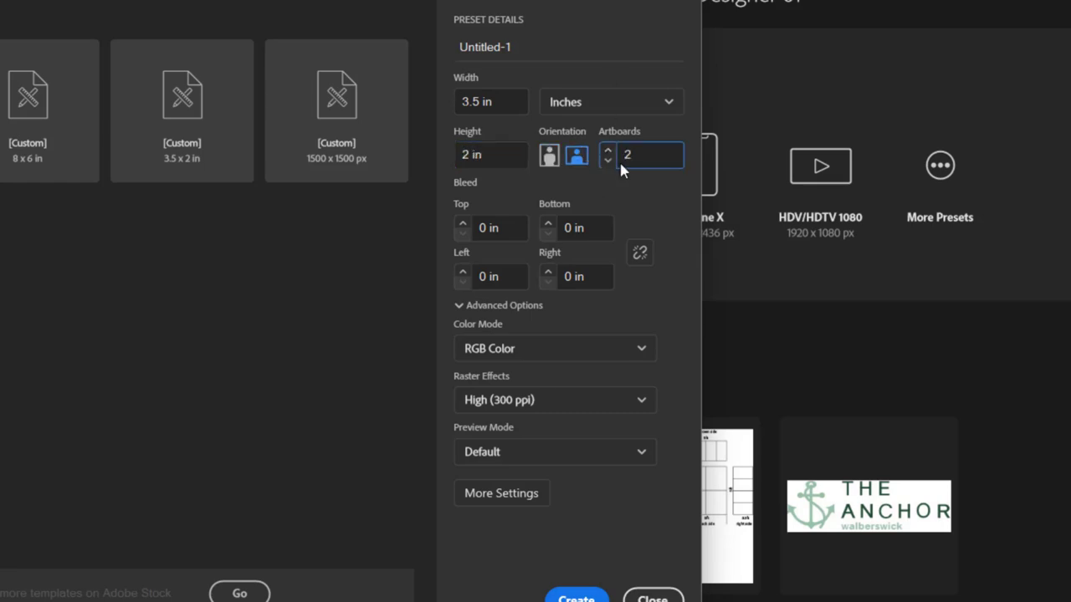
Step: Set a linked 0.125 in bleed on all sides and create the document
left_click(482, 226)
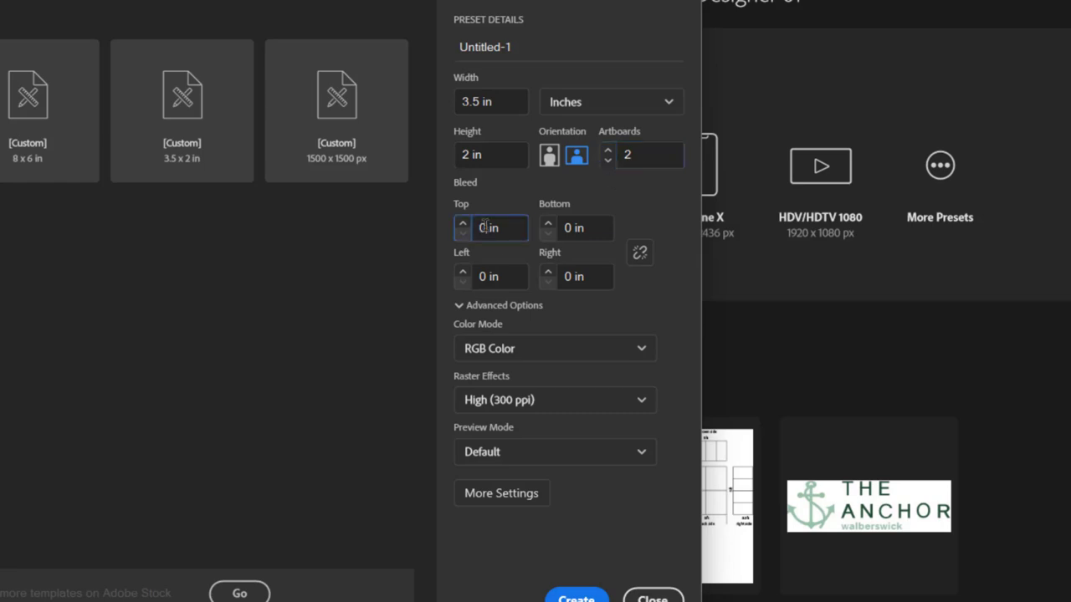
key("BackSpace")
type(".1")
type("25")
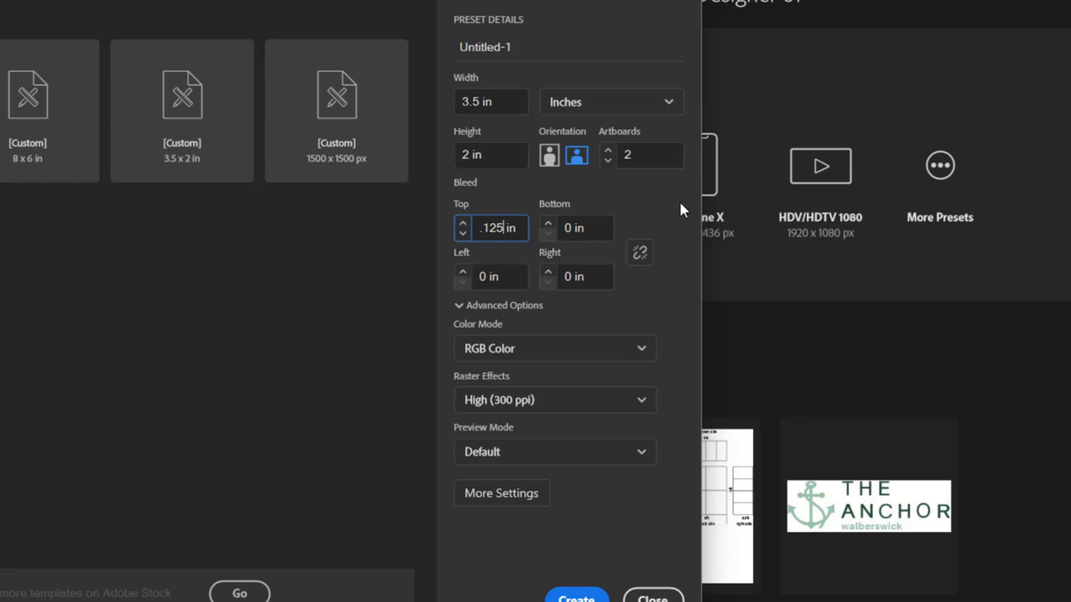
left_click(640, 253)
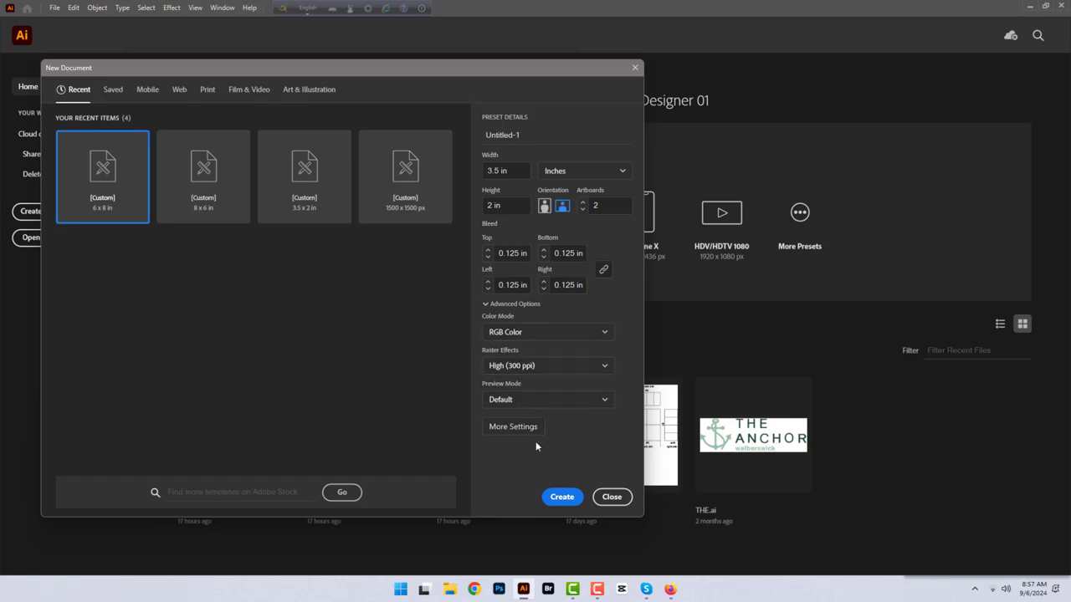
left_click(566, 500)
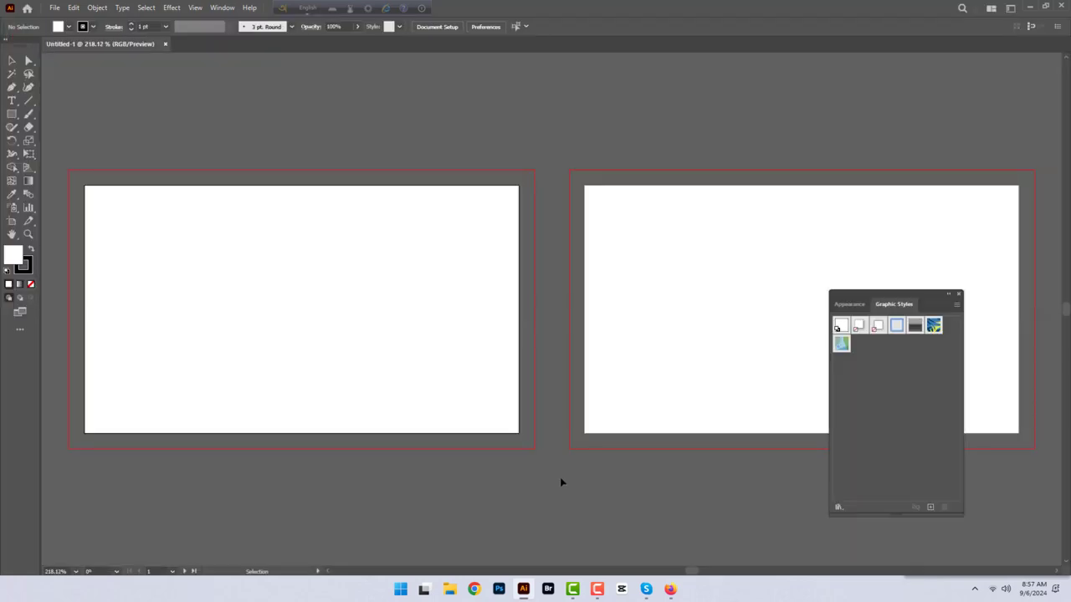
Step: Reset the Essentials Classic workspace from the Window menu
left_click(229, 7)
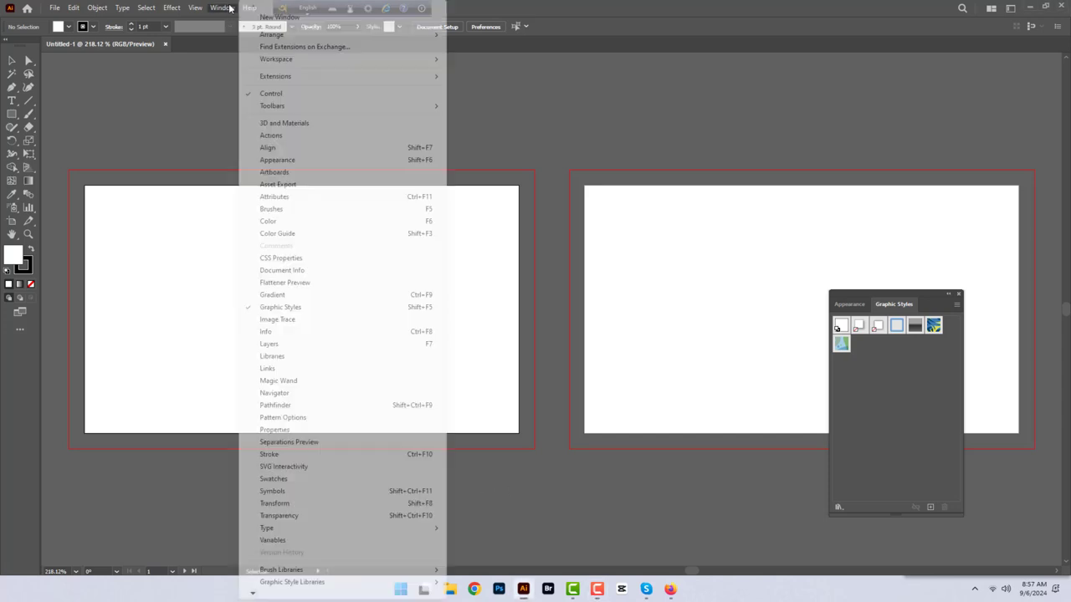
mouse_move(276, 58)
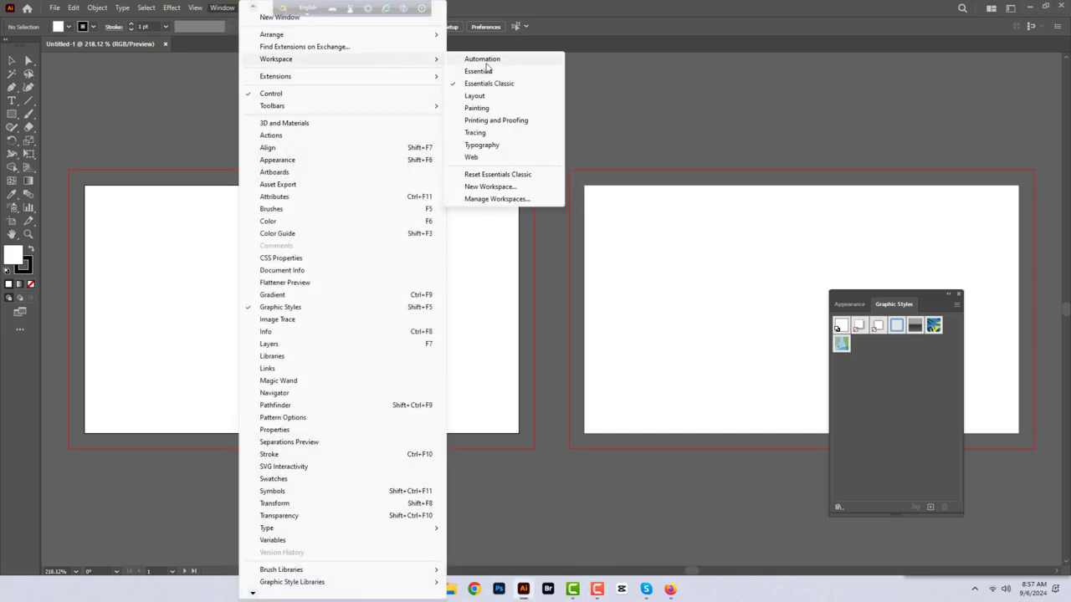
left_click(479, 174)
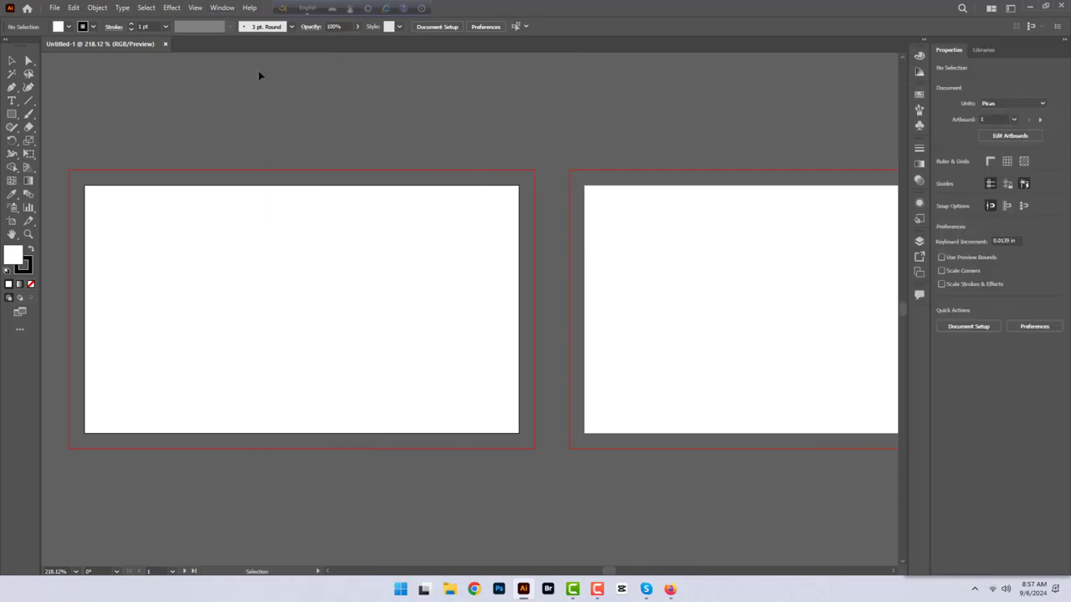
Step: Draw a stroke-less 3.75 × 2.25 in rectangle over the first artboard's bleed area
left_click(12, 114)
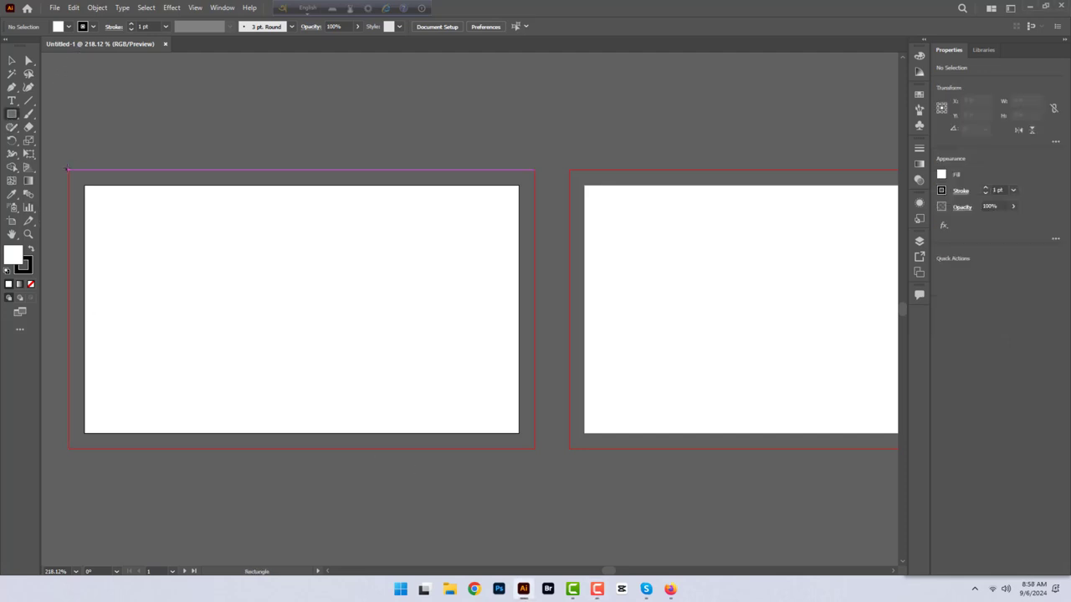
mouse_move(69, 171)
left_mouse_down()
mouse_move(387, 379)
mouse_move(533, 447)
left_mouse_up()
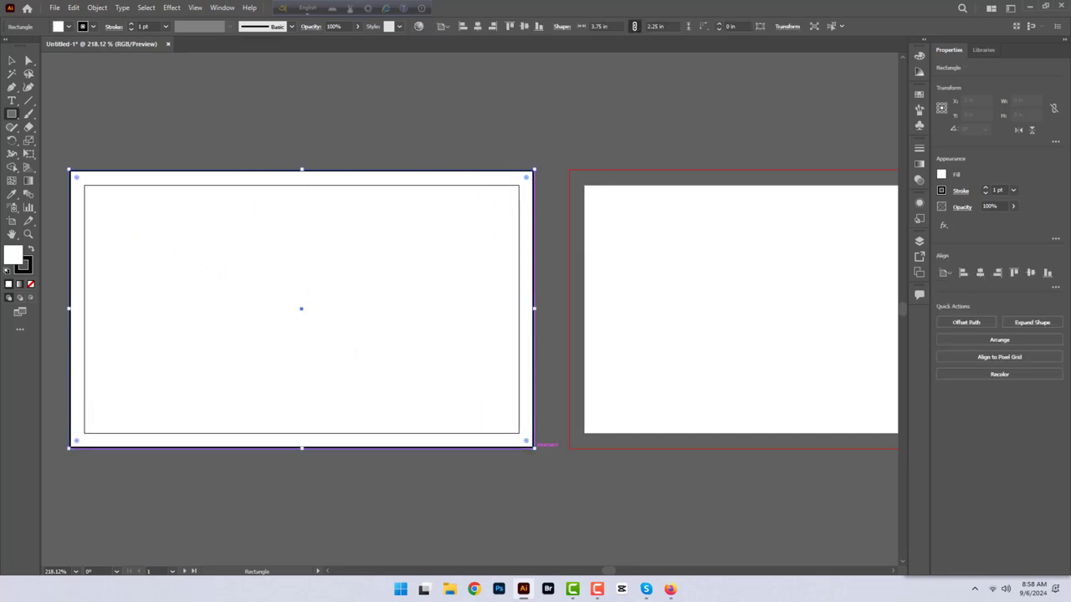
left_click(20, 269)
left_click(31, 284)
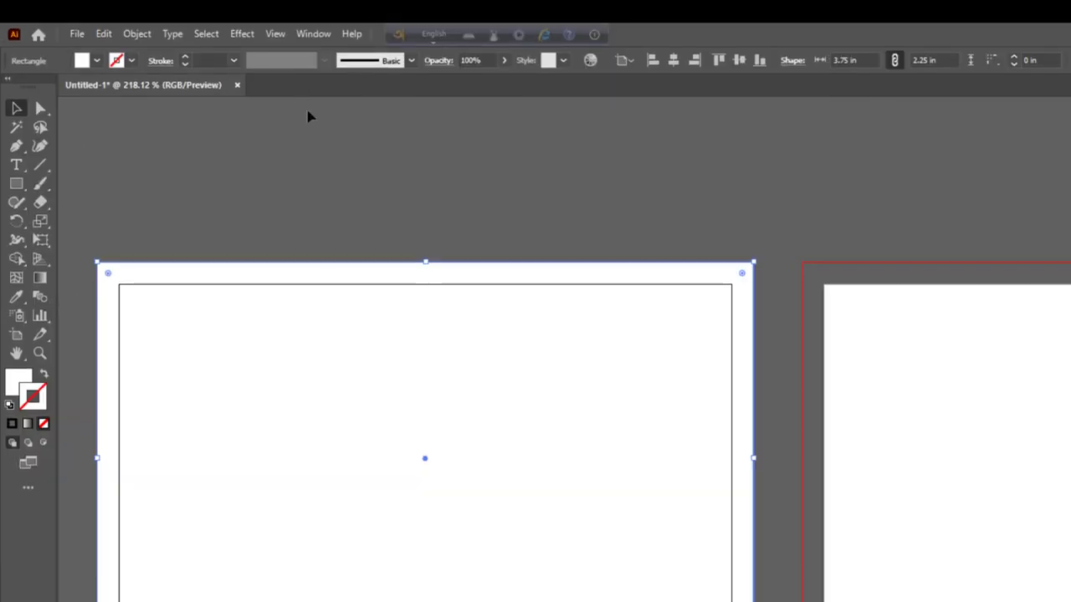
left_click(97, 9)
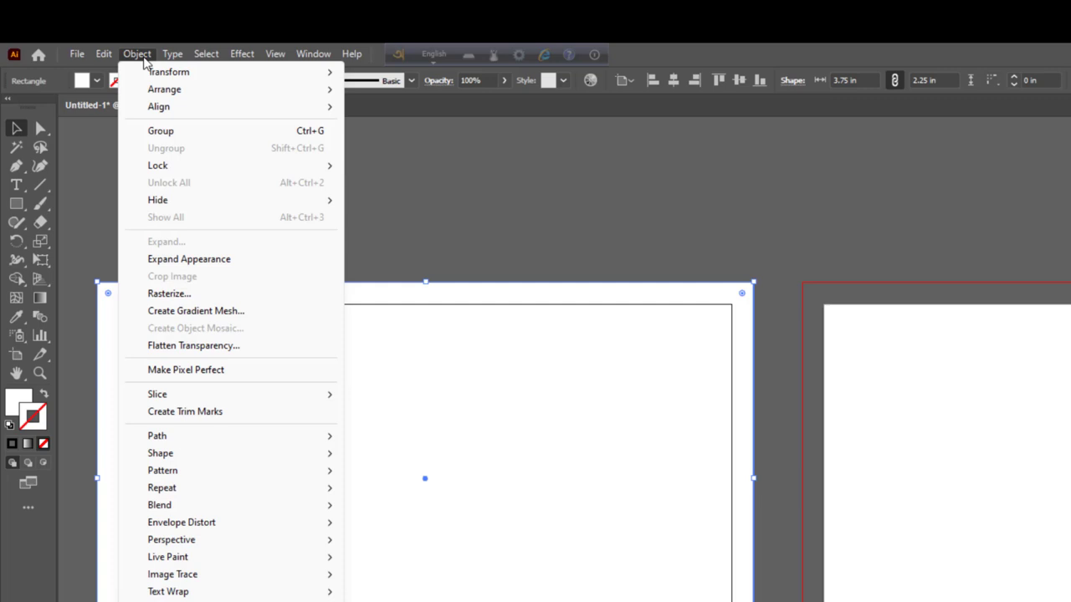
mouse_move(140, 380)
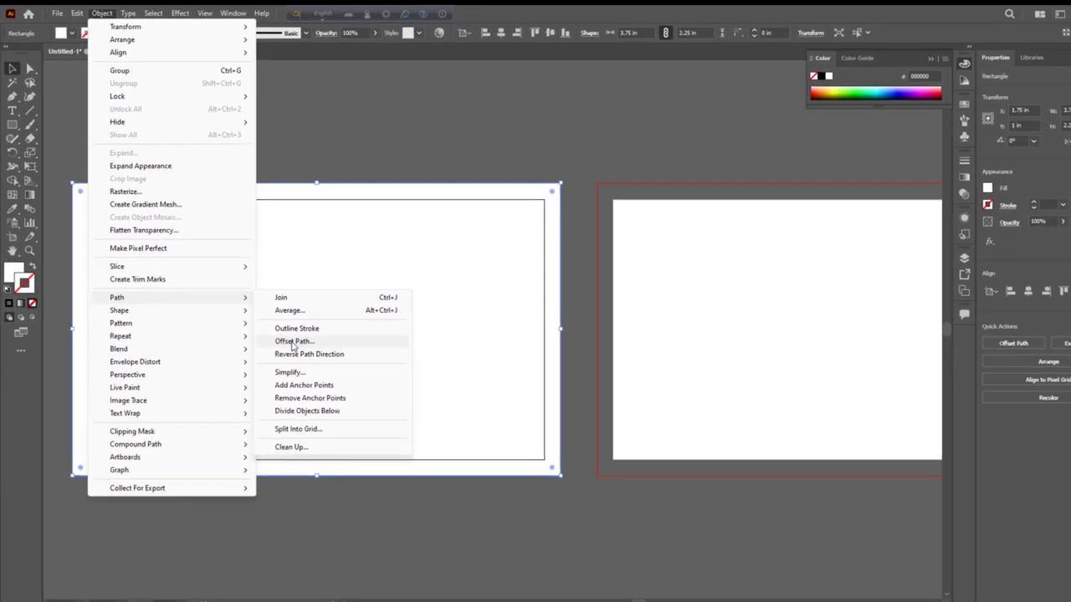
Step: Offset the bleed rectangle by -0.25 in and turn the inset copy into a guide
left_click(293, 342)
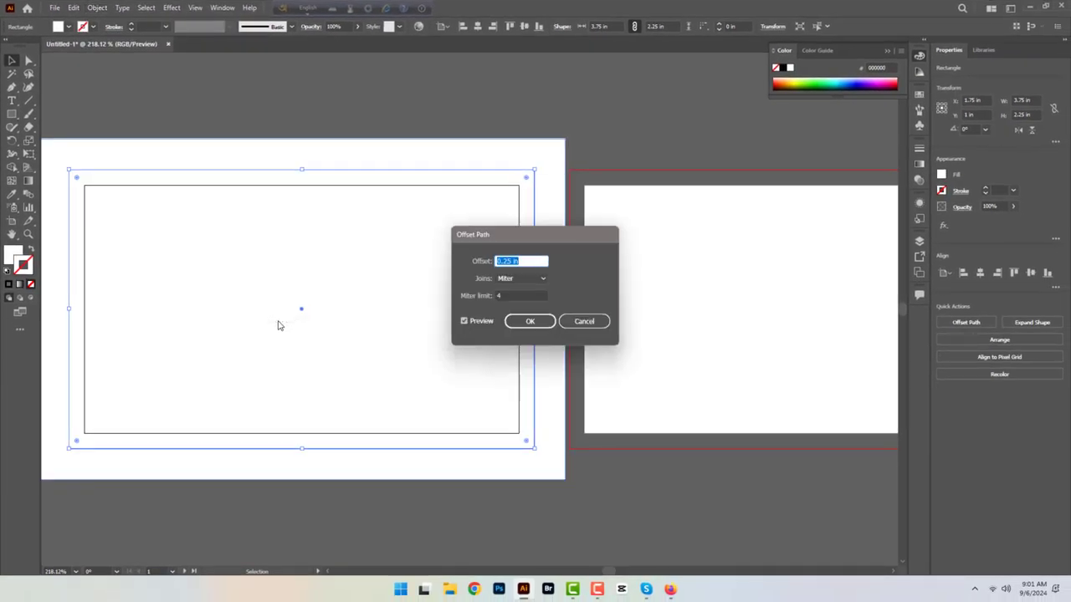
left_click(498, 261)
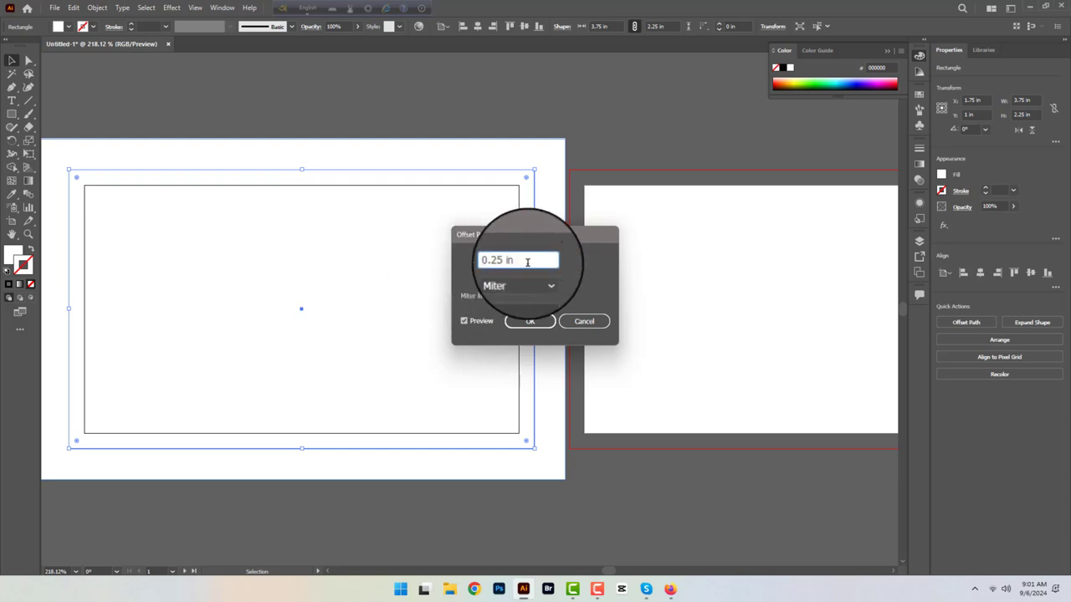
type("-")
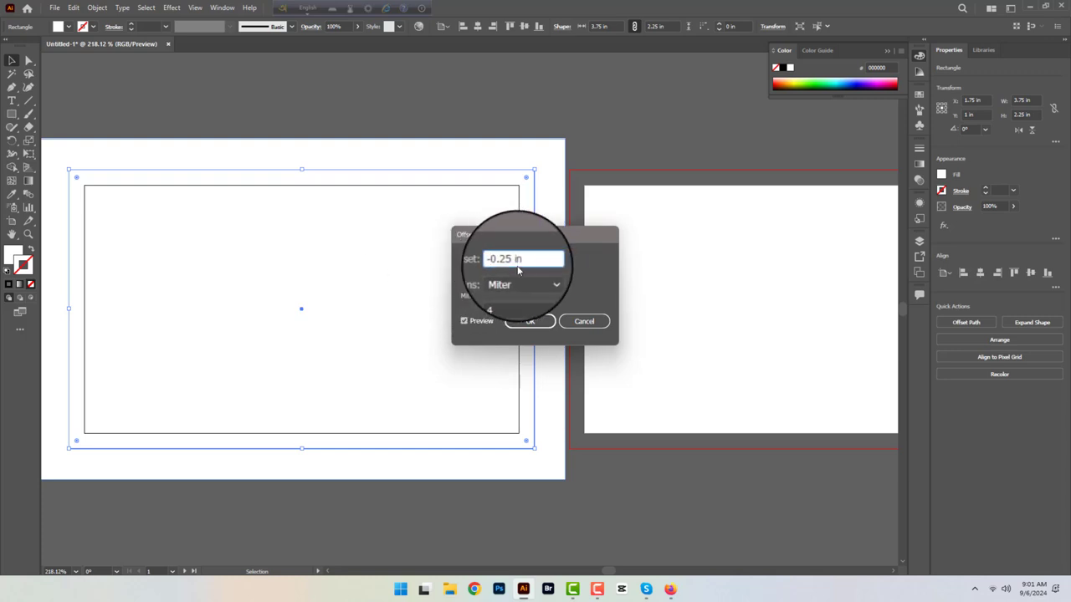
left_click(520, 322)
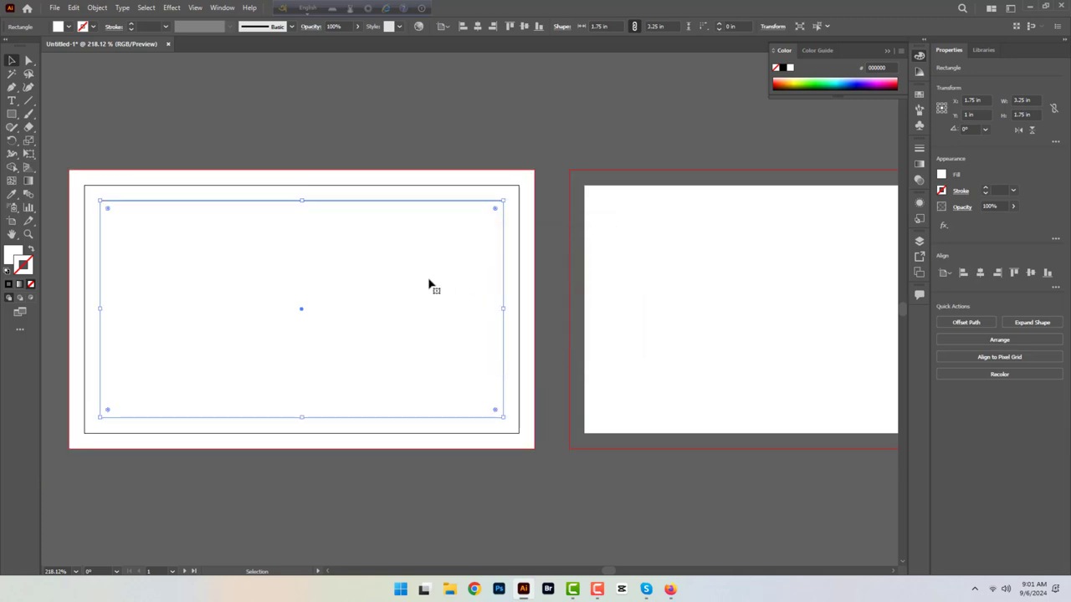
right_click(396, 260)
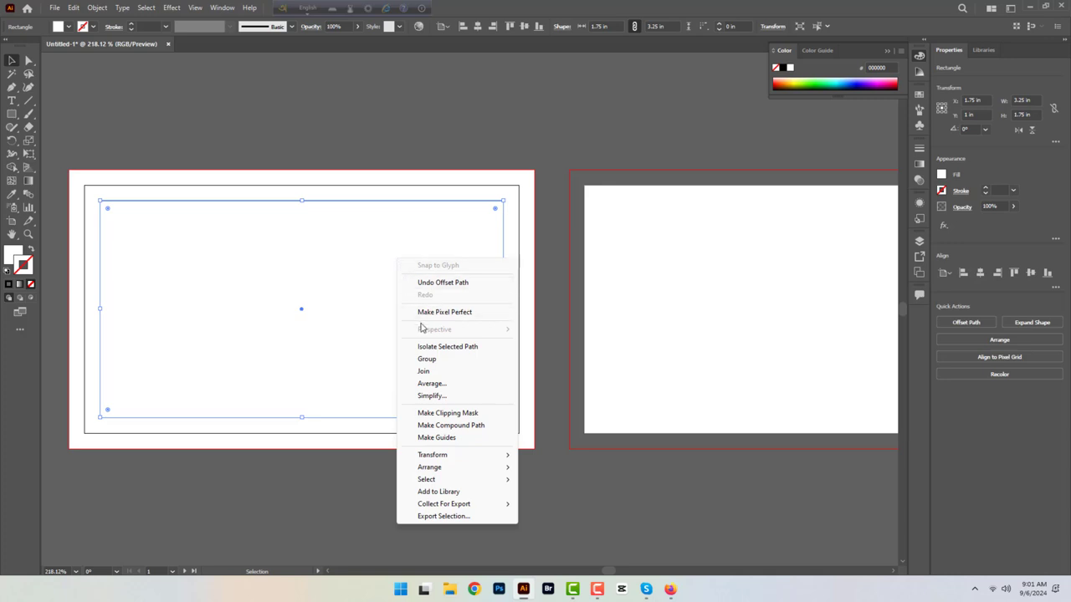
left_click(449, 438)
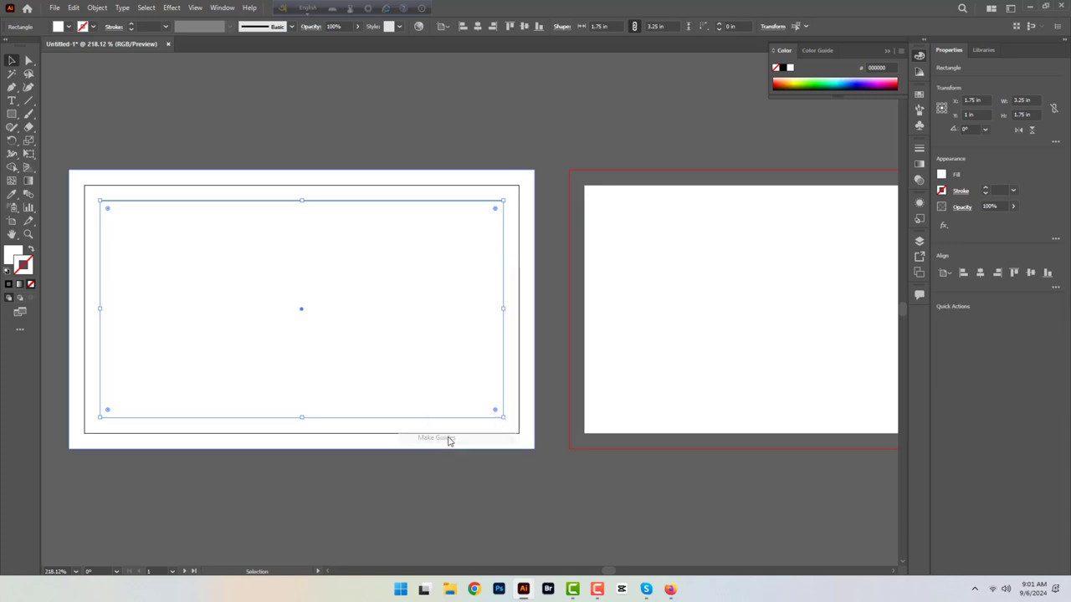
left_click(461, 146)
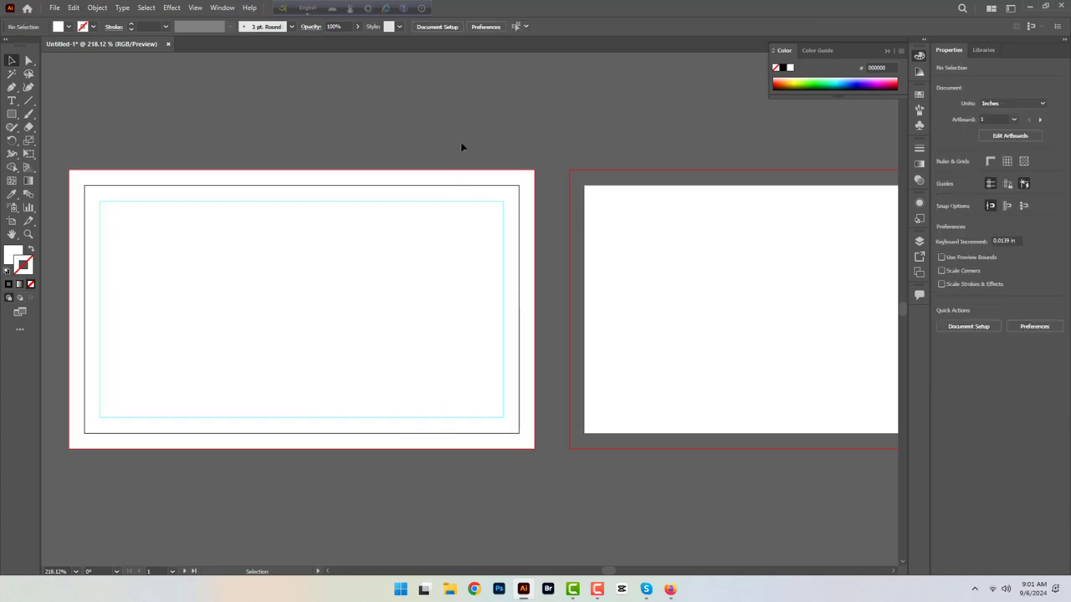
Step: Copy the first card's bleed rectangle onto the second card's bleed area
left_click_drag(314, 176, 532, 383)
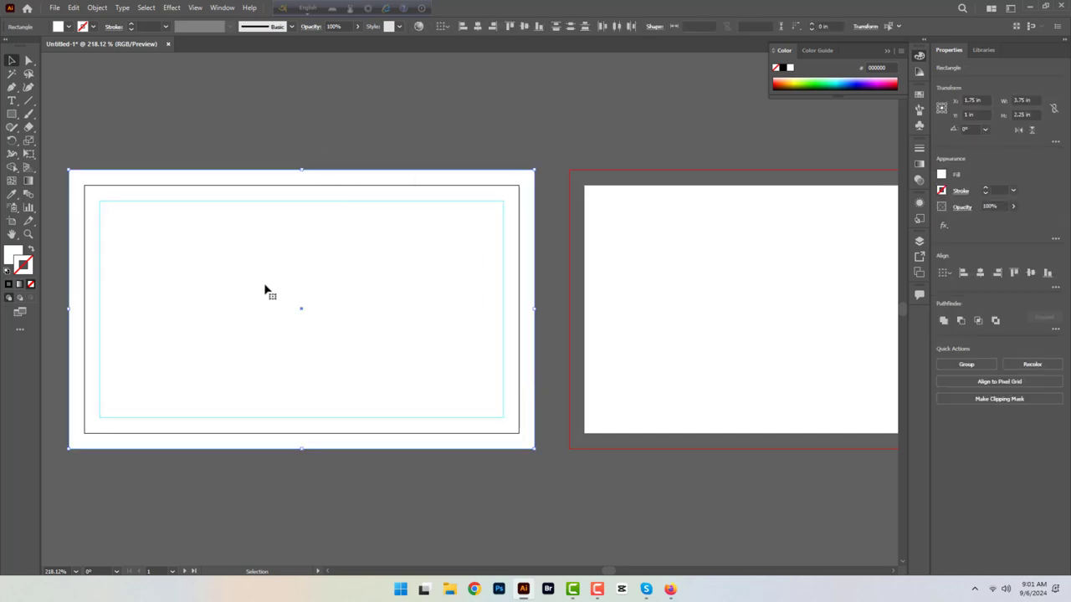
left_click_drag(307, 326, 786, 322)
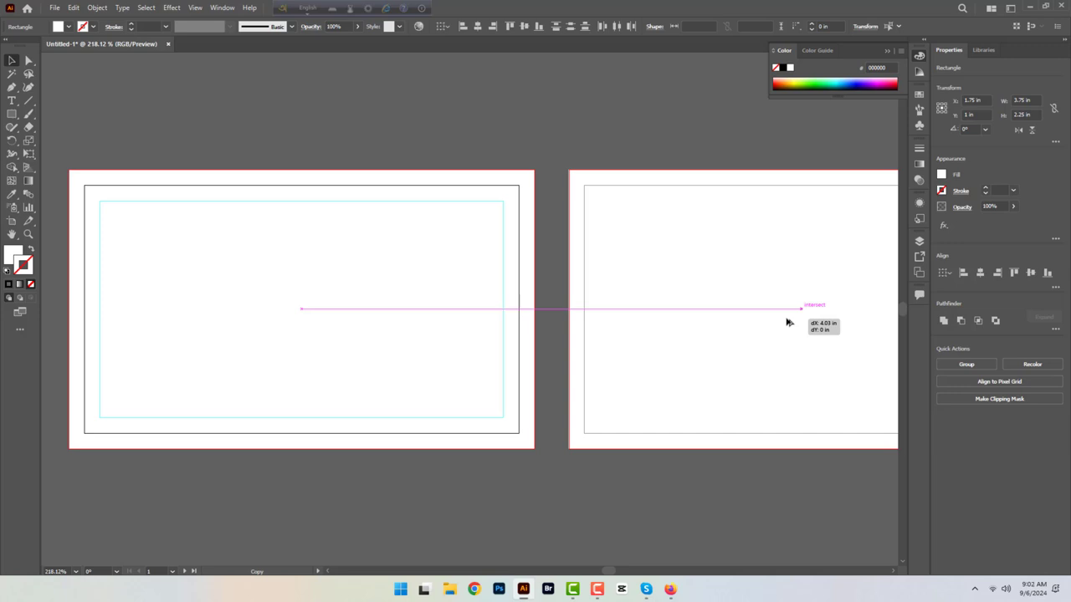
left_click_drag(787, 322, 787, 322)
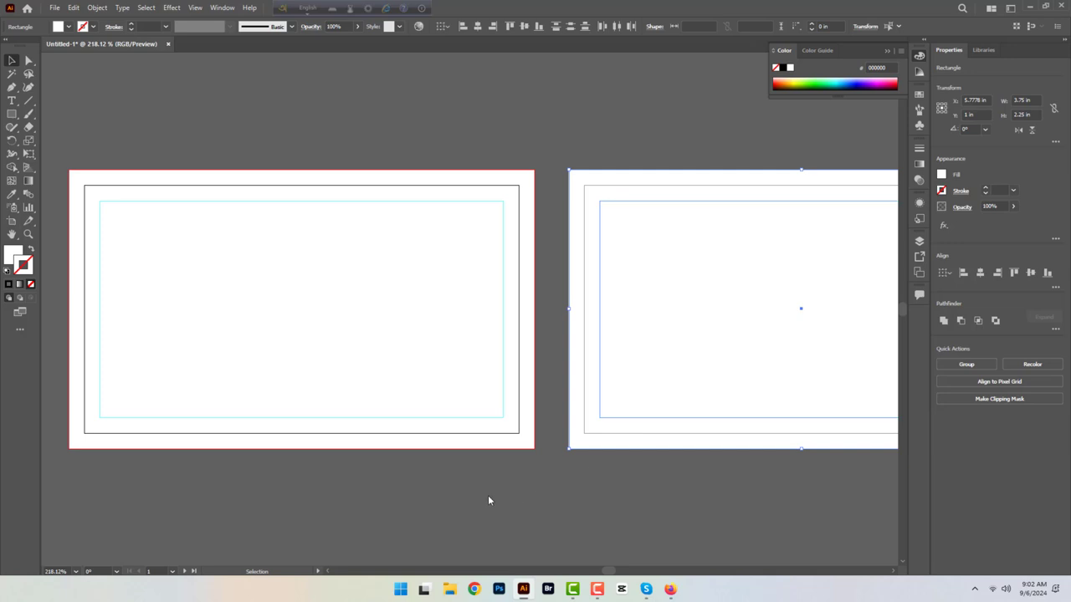
scroll(569, 432, "down", 2)
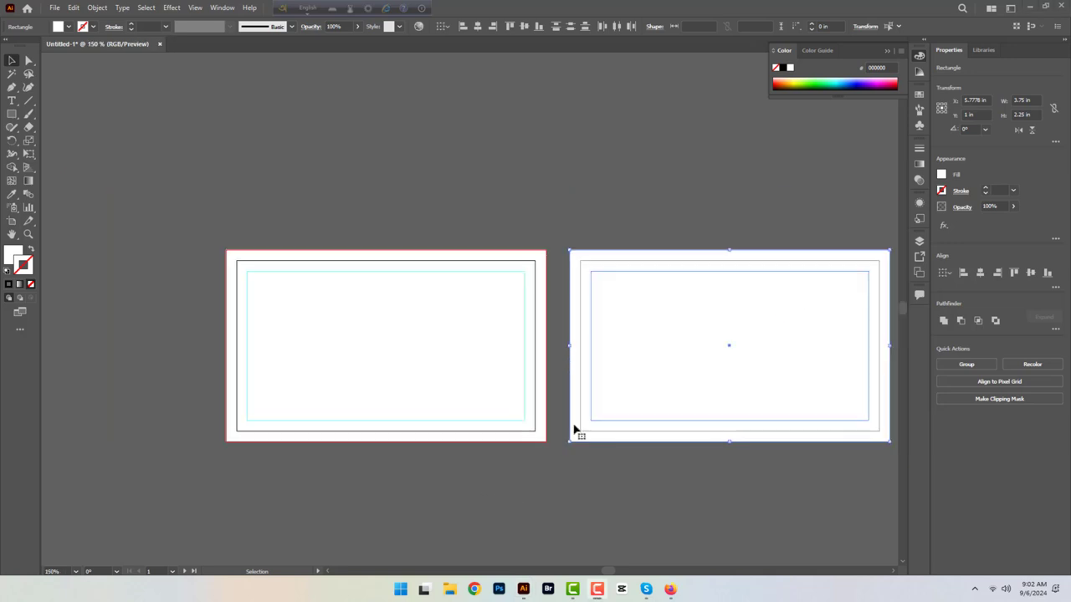
mouse_move(664, 407)
left_mouse_down()
mouse_move(576, 336)
mouse_move(551, 343)
left_mouse_up()
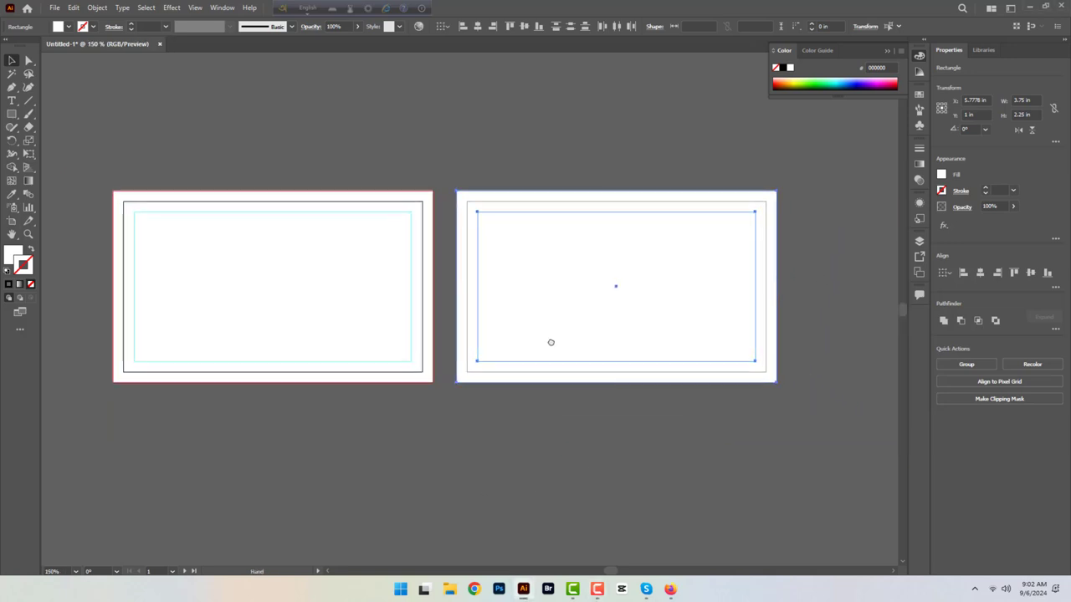
left_click(576, 430)
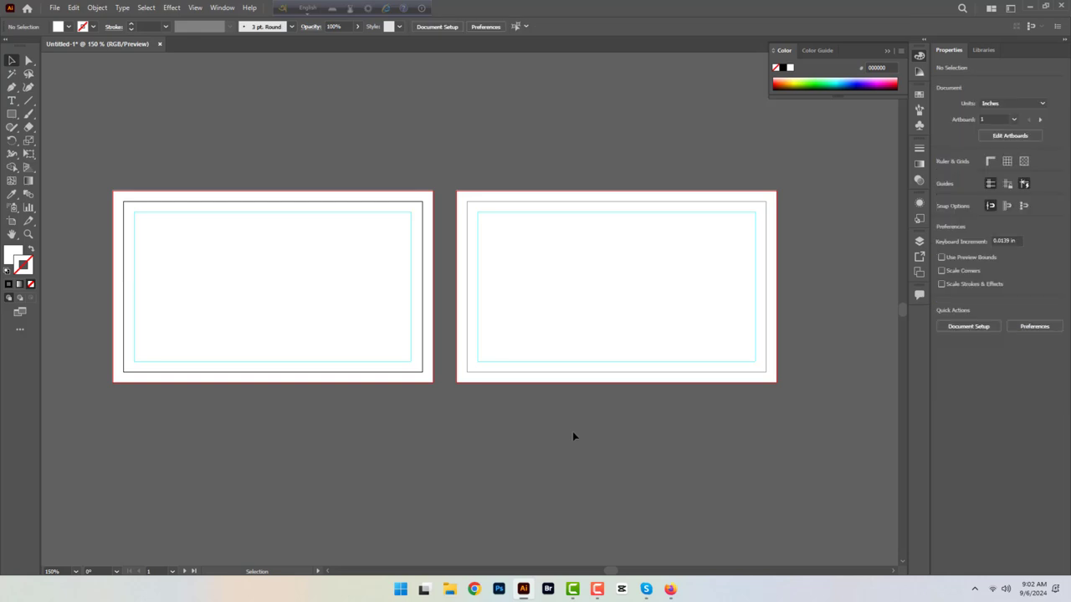
Step: Lock the left bleed rectangle with Ctrl+2 and select the right one
left_click_drag(263, 211, 339, 312)
key("ctrl+2")
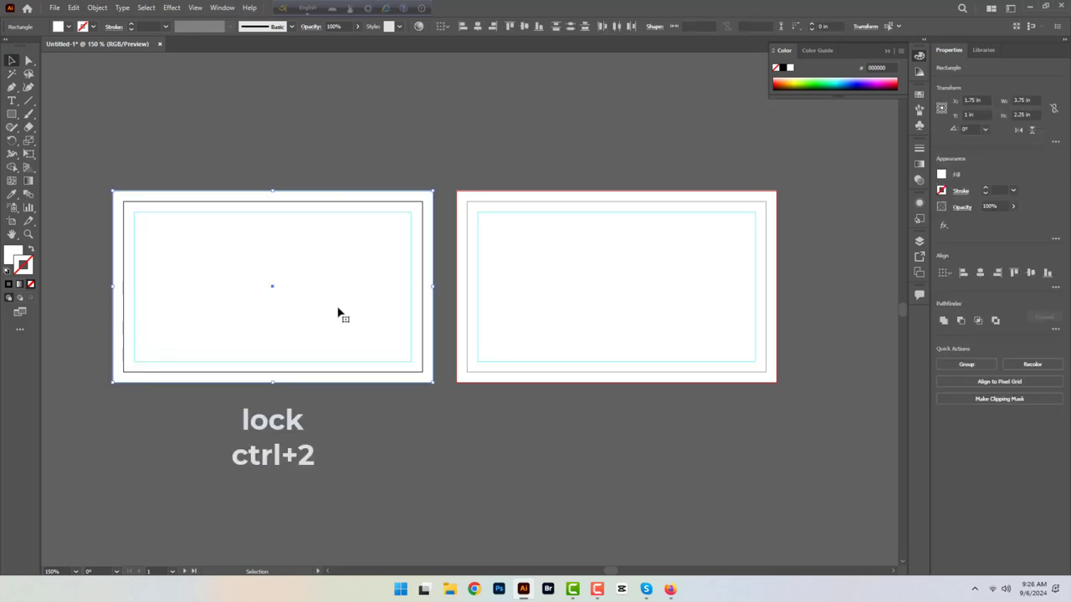
left_click_drag(536, 209, 662, 314)
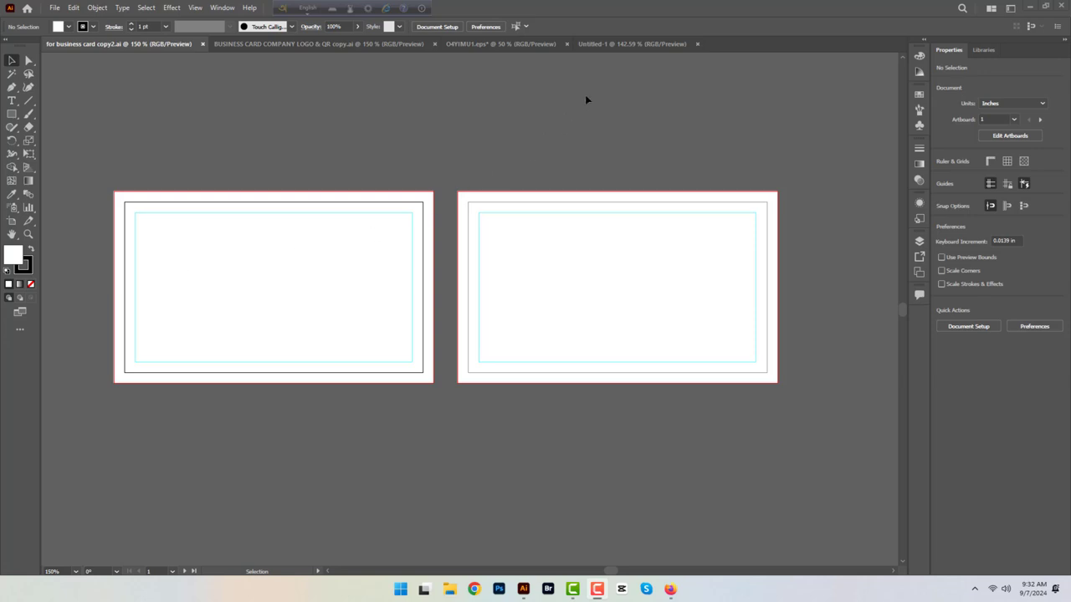
Step: Select the house, globe, phone and envelope icons in O4YIMU1.eps and drag them into the card document
left_click(538, 44)
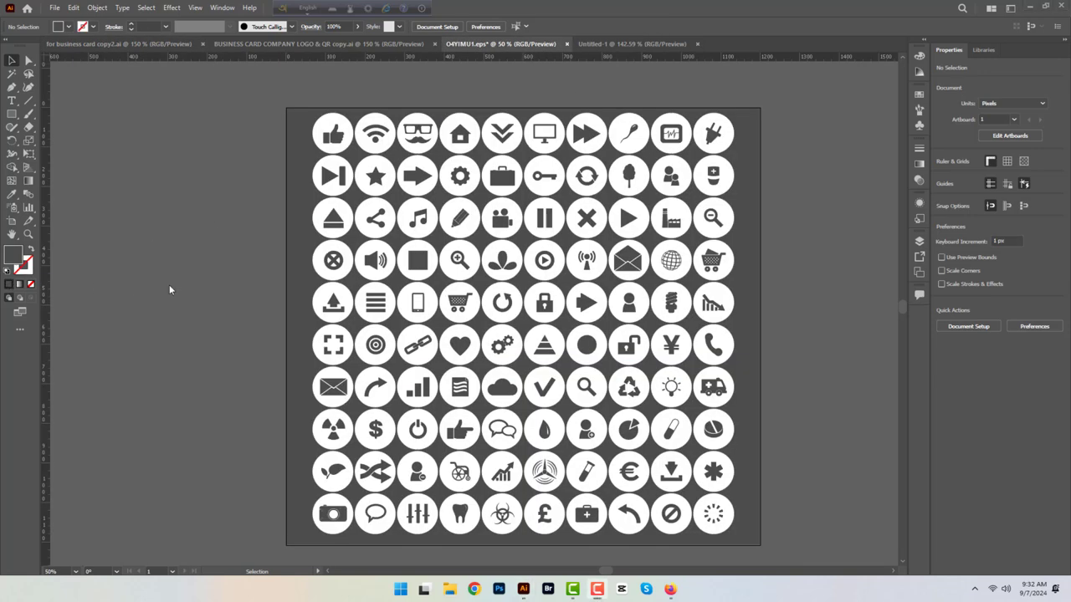
left_click(459, 135)
left_click(585, 136, "shift")
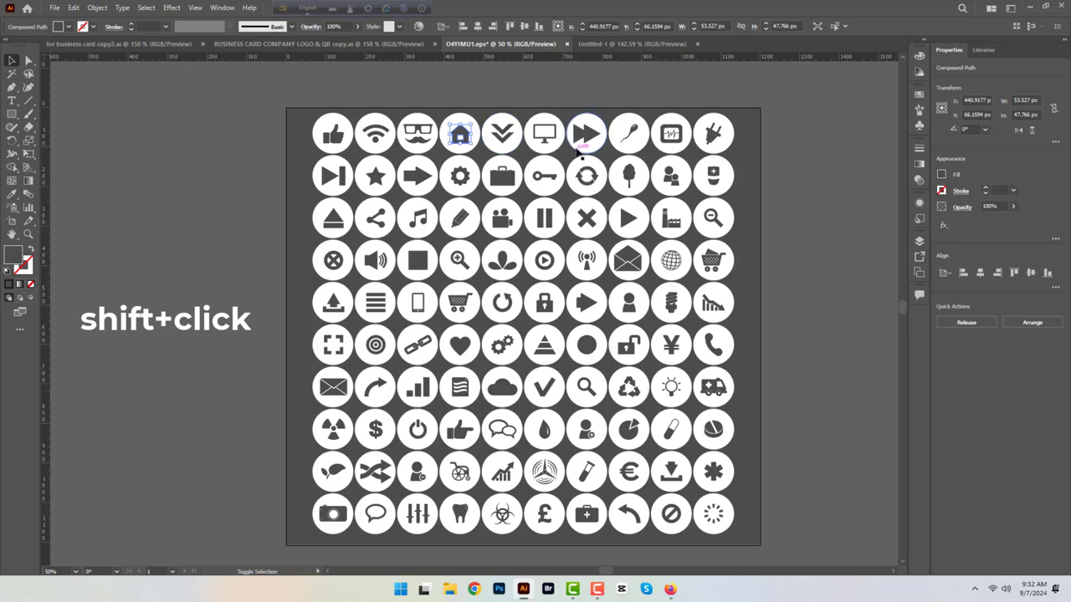
left_click(709, 339, "shift")
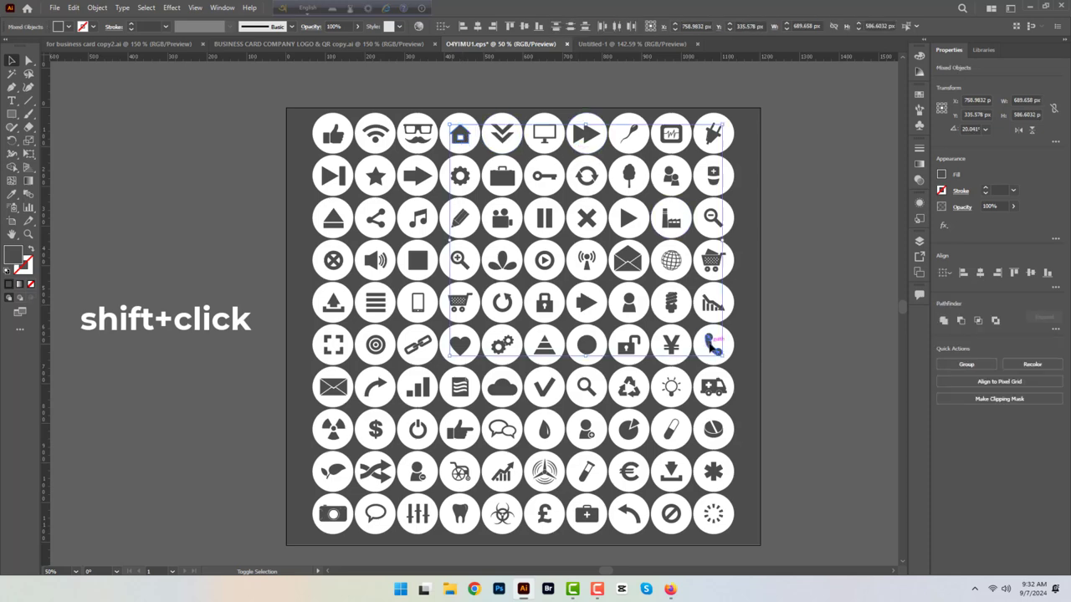
left_click(338, 387, "shift")
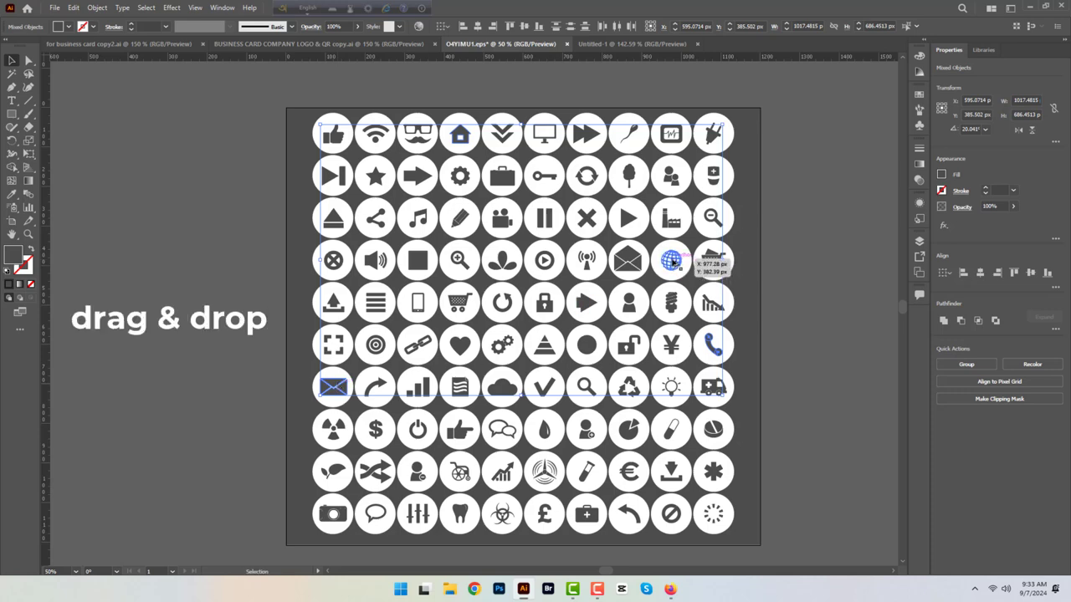
left_click_drag(674, 262, 446, 171)
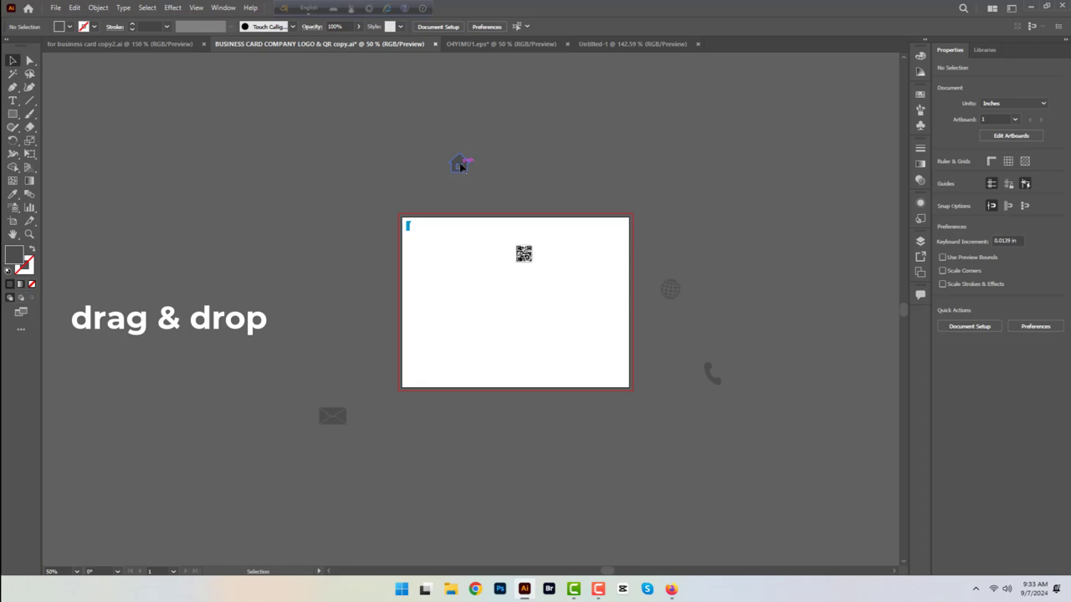
Step: Drop the four icons onto the card and stack them in a column
left_click_drag(460, 166, 506, 350)
left_click_drag(670, 289, 540, 316)
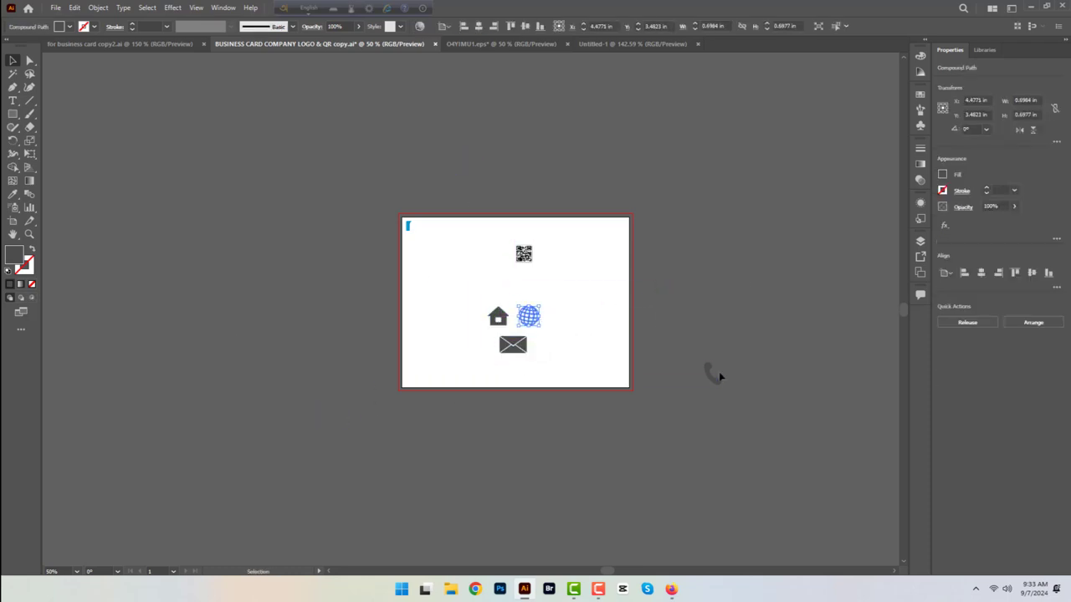
scroll(523, 335, "up", 3)
mouse_move(711, 373)
left_mouse_down()
mouse_move(553, 352)
mouse_move(476, 325)
mouse_move(470, 386)
left_mouse_up()
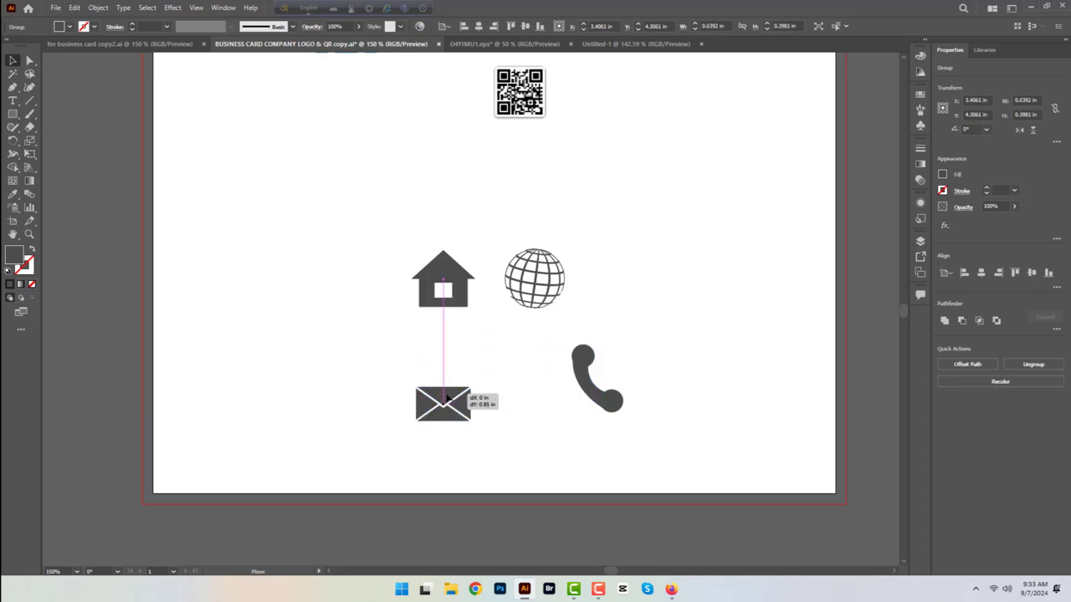
left_click_drag(444, 251, 437, 312)
mouse_move(585, 362)
left_mouse_down()
mouse_move(423, 235)
mouse_move(428, 251)
left_mouse_up()
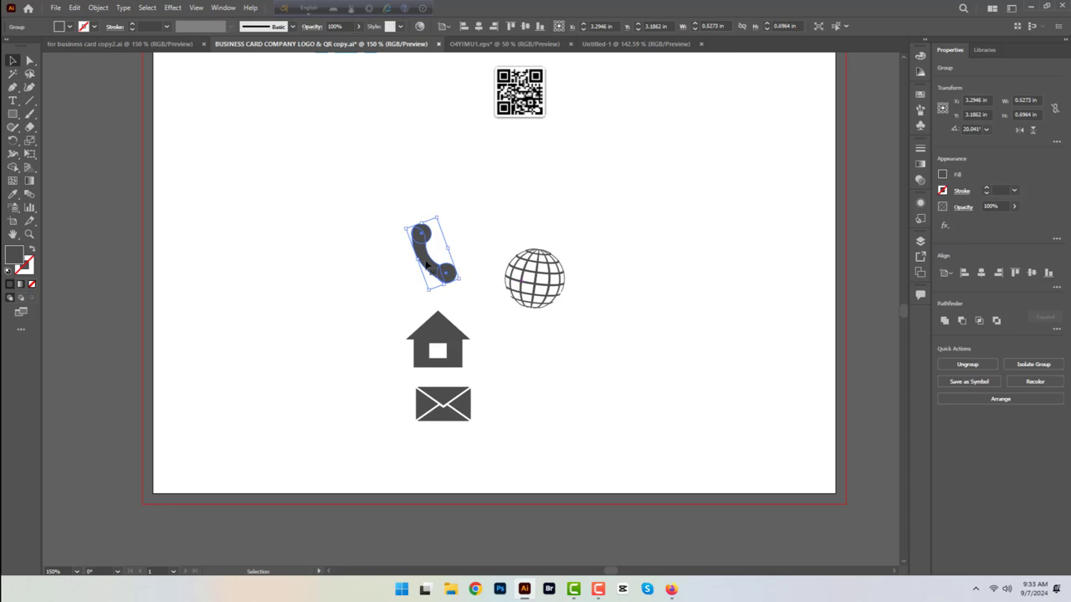
left_click_drag(520, 285, 426, 470)
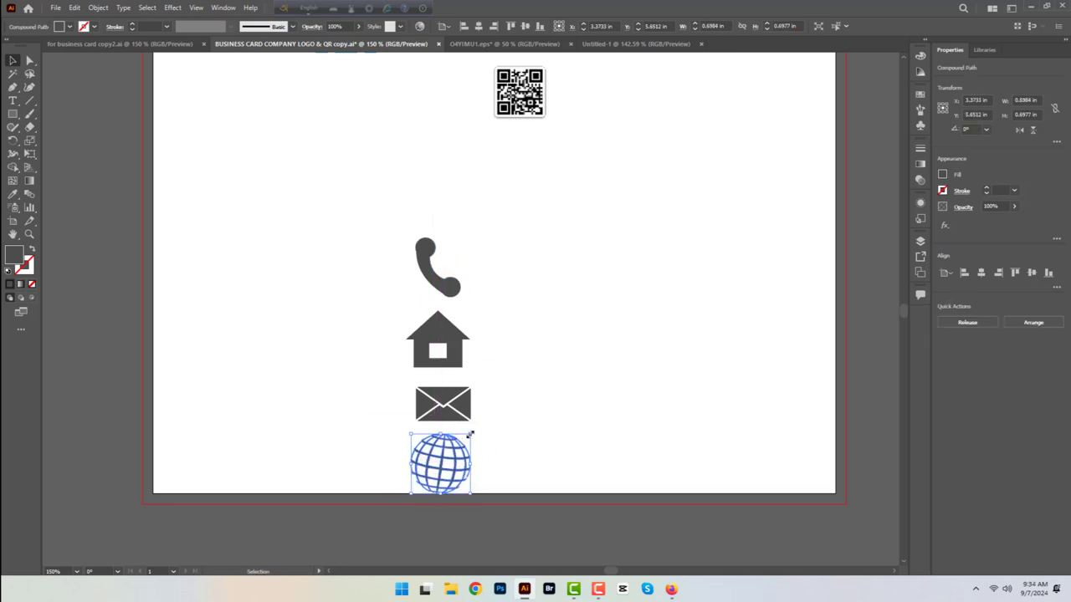
Step: Rotate the phone icon about 31.5° and add a vertical ruler guide beside the column
left_click(429, 251)
left_click_drag(463, 298, 452, 311)
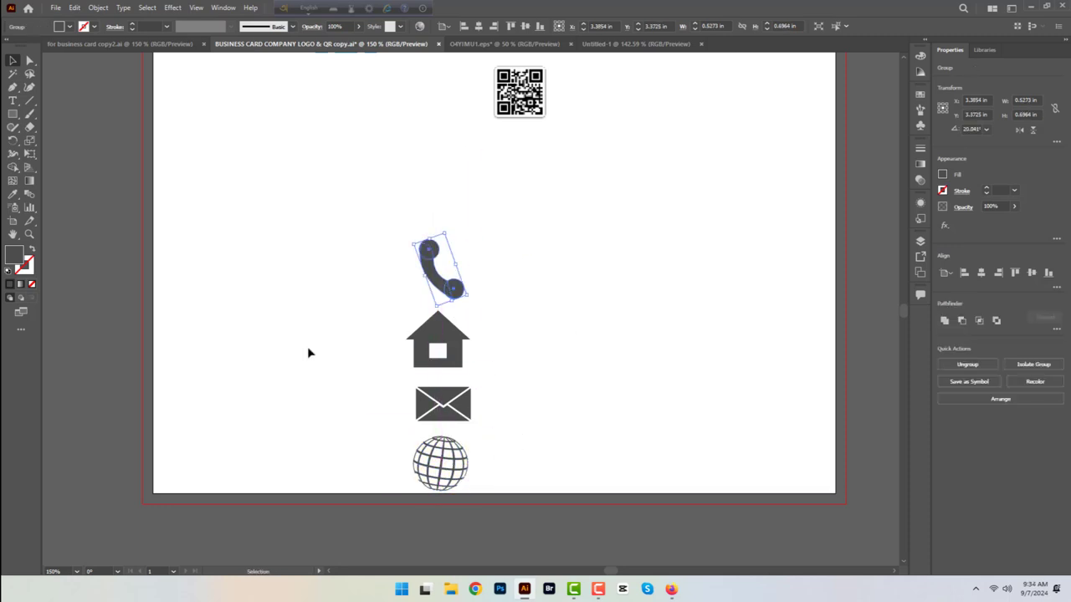
key("ctrl+r")
left_click_drag(45, 374, 406, 431)
left_click_drag(469, 297, 479, 289)
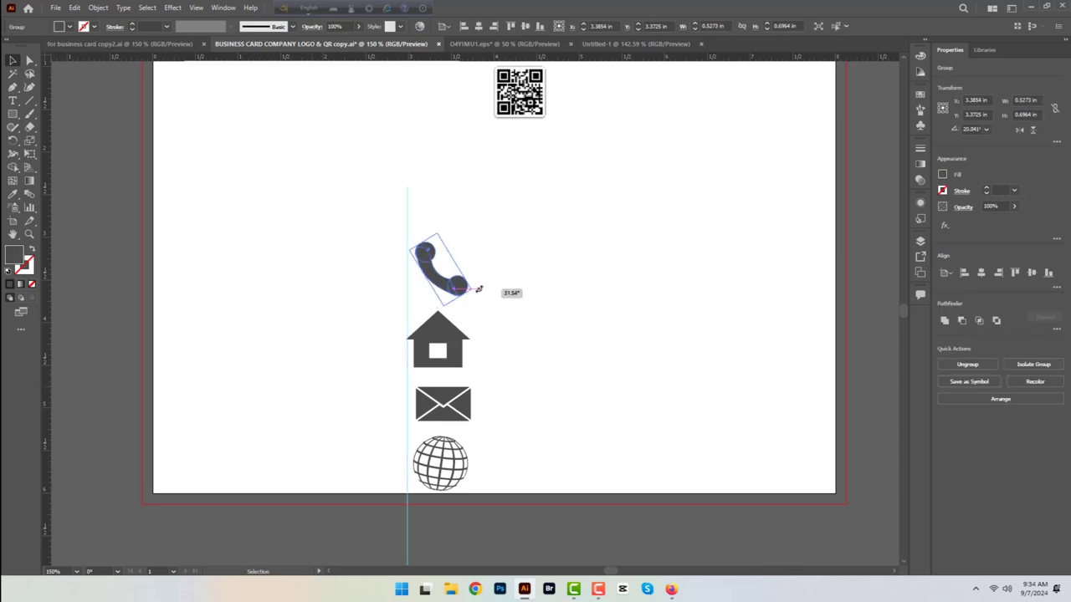
Step: Centre the icons horizontally, enlarge the globe slightly and reselect all four
left_click_drag(373, 234, 494, 476)
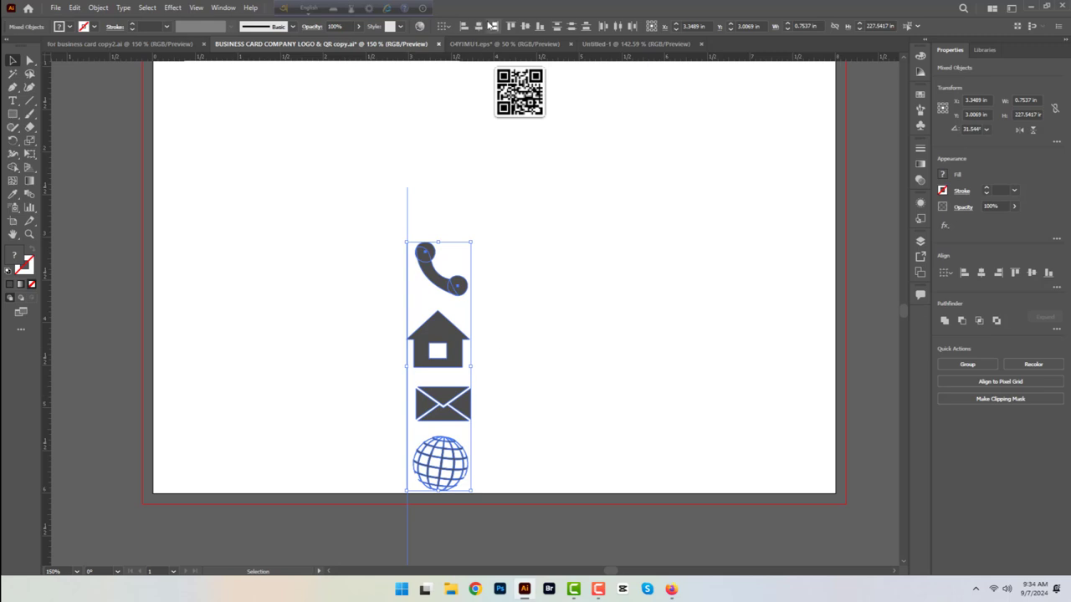
left_click(484, 26)
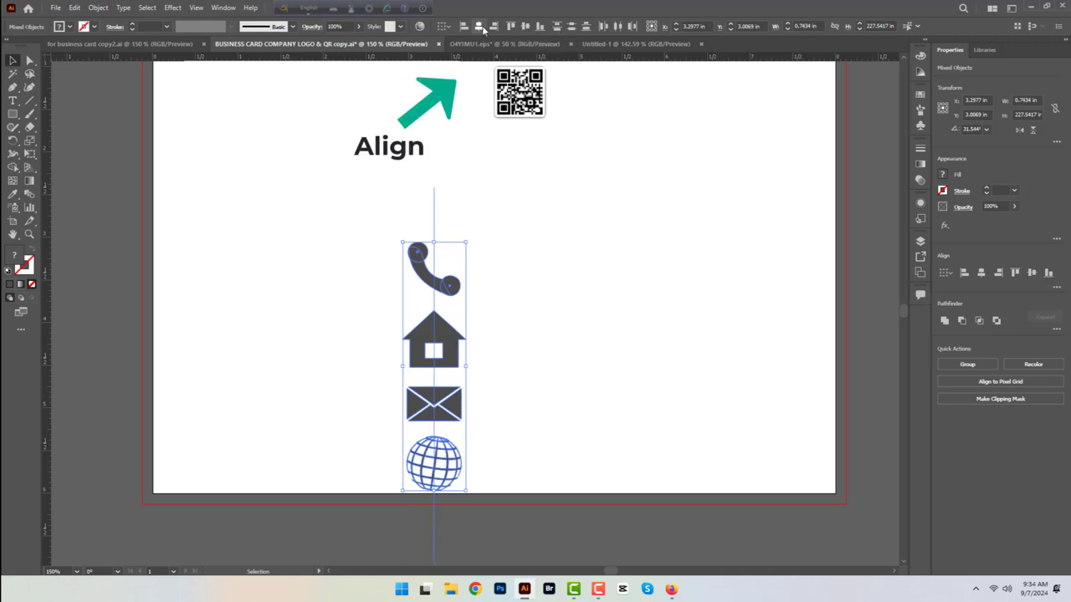
left_click(143, 303)
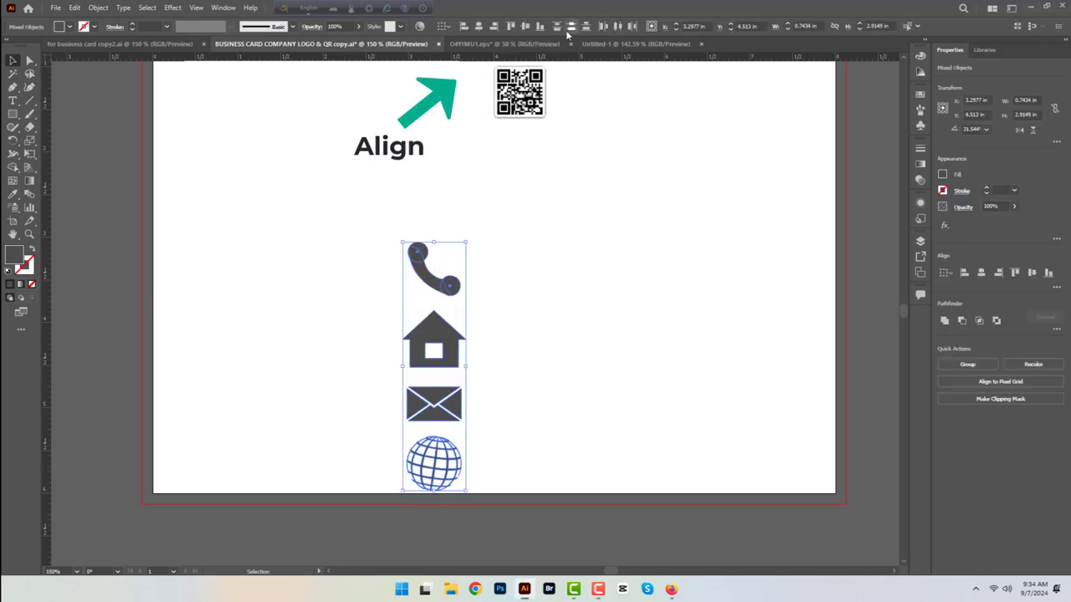
left_click(512, 244)
left_click(433, 463)
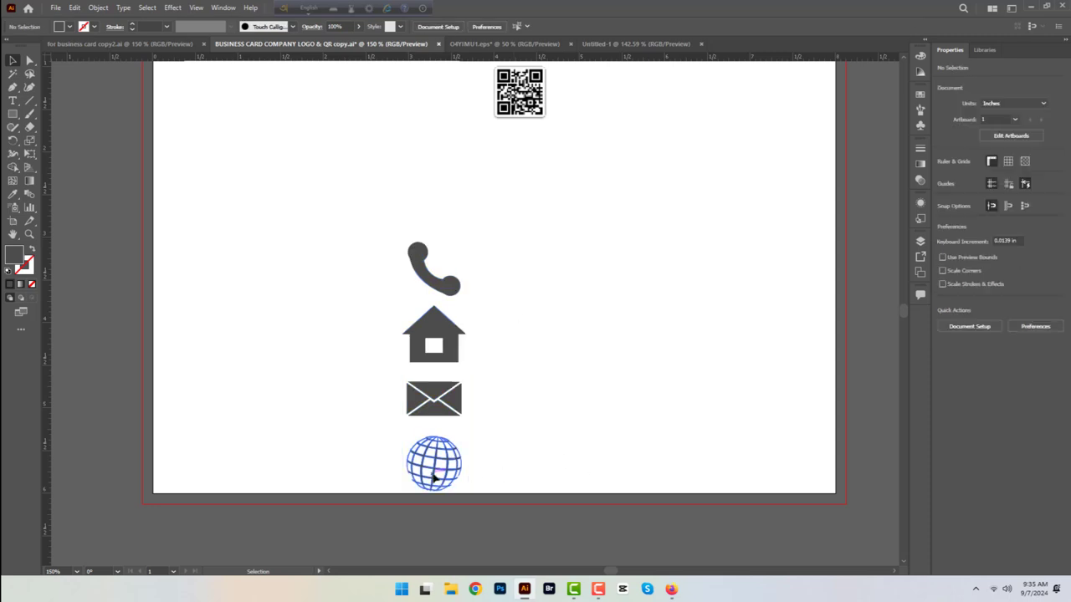
left_click_drag(461, 436, 466, 431)
left_click_drag(385, 236, 488, 488)
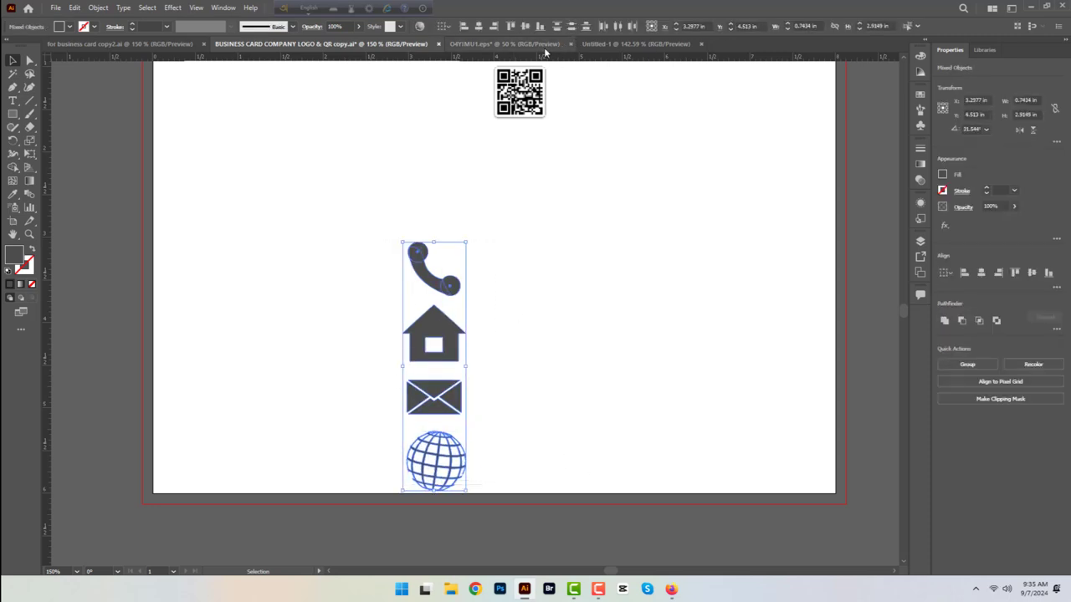
Step: Centre-align the icons and enter a phone number beside the phone icon
left_click(479, 26)
left_click(572, 299)
left_click(12, 100)
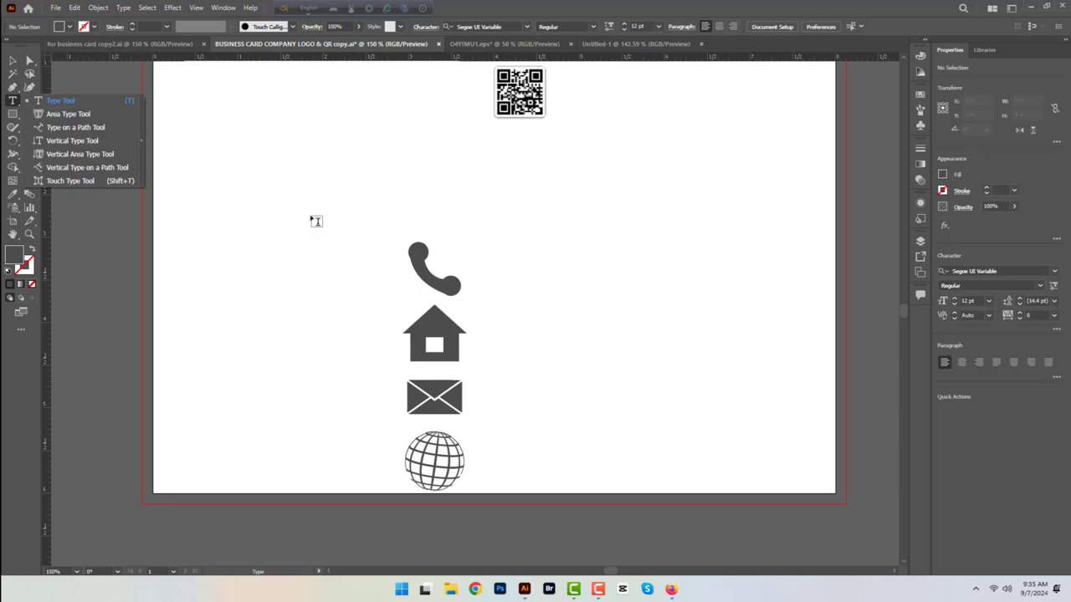
left_click(489, 259)
key("ctrl+1")
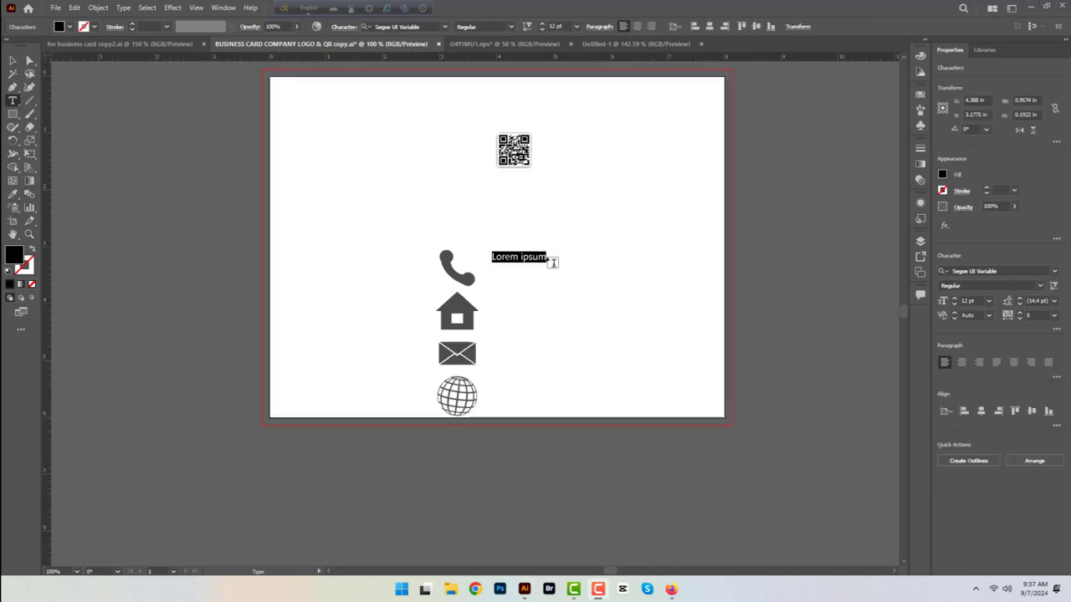
left_click(552, 262)
key("BackSpace")
key("BackSpace")
key("BackSpace")
key("BackSpace")
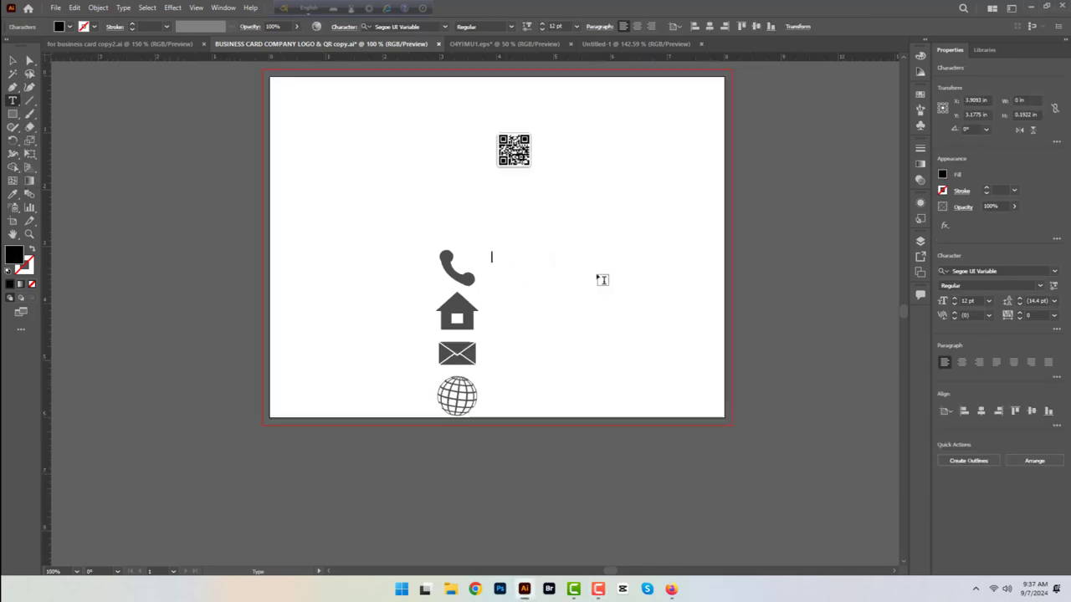
type("01712345678")
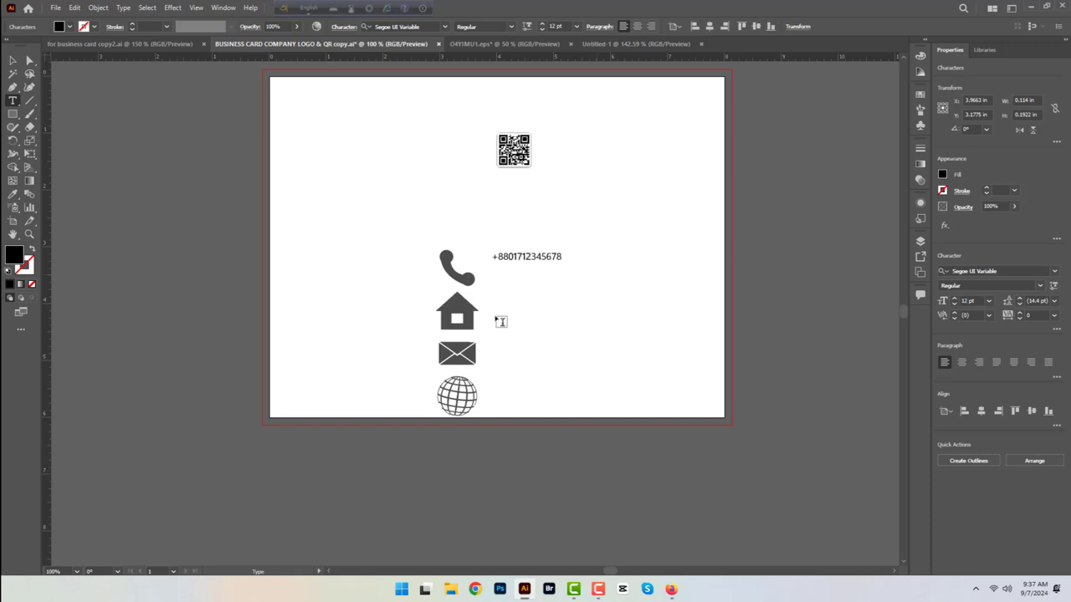
Step: Add the location, e-mail and website lines beside their icons, then nudge the phone number level
left_click(498, 309)
type("your location here")
left_click(496, 351)
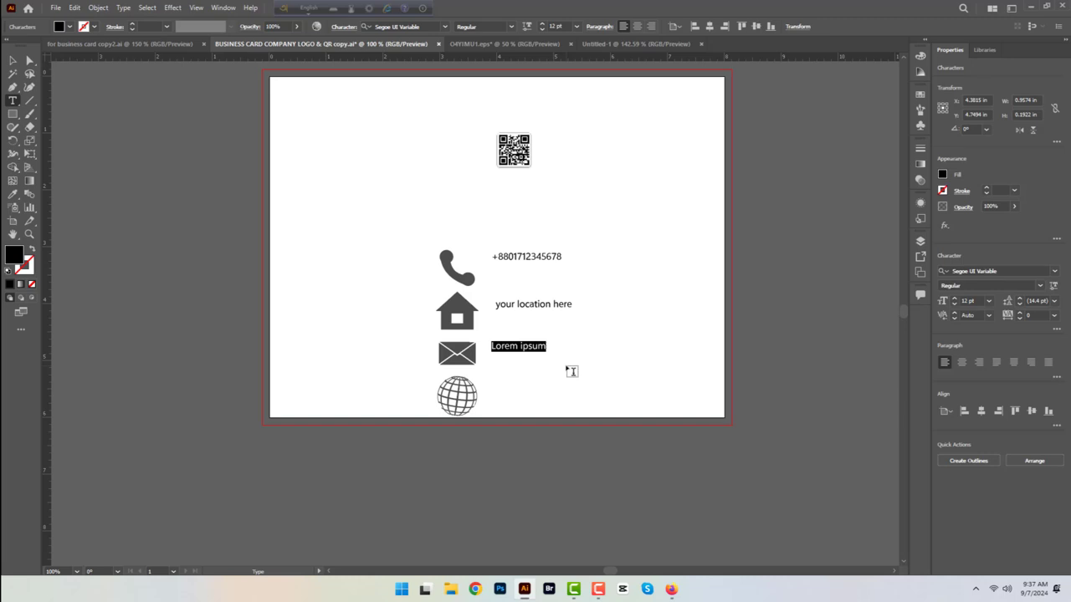
type("yourmail@gmail.com")
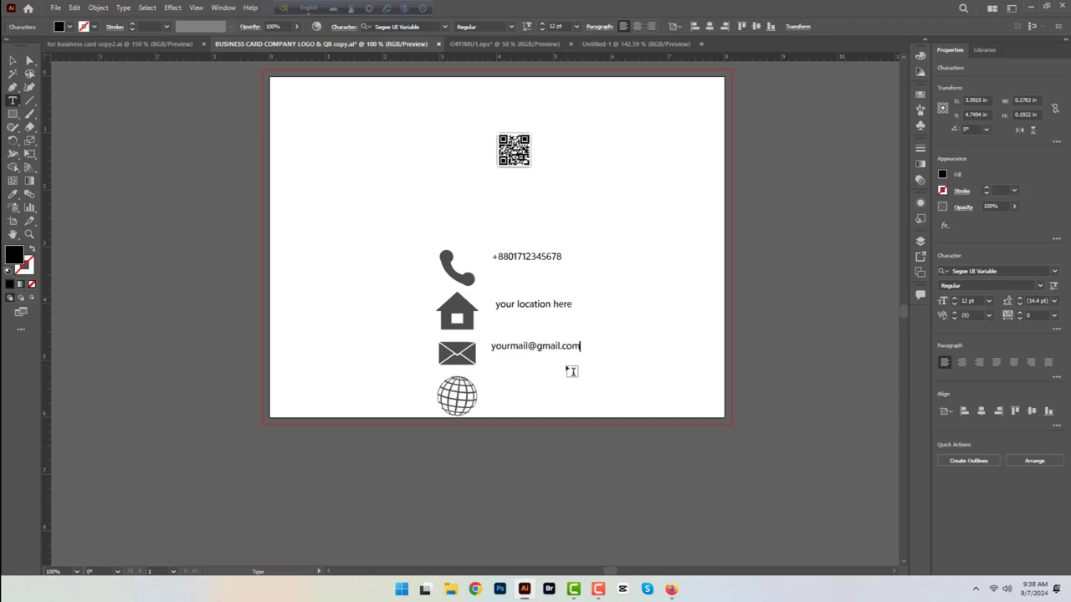
left_click(499, 395)
type("www.yourwebsite")
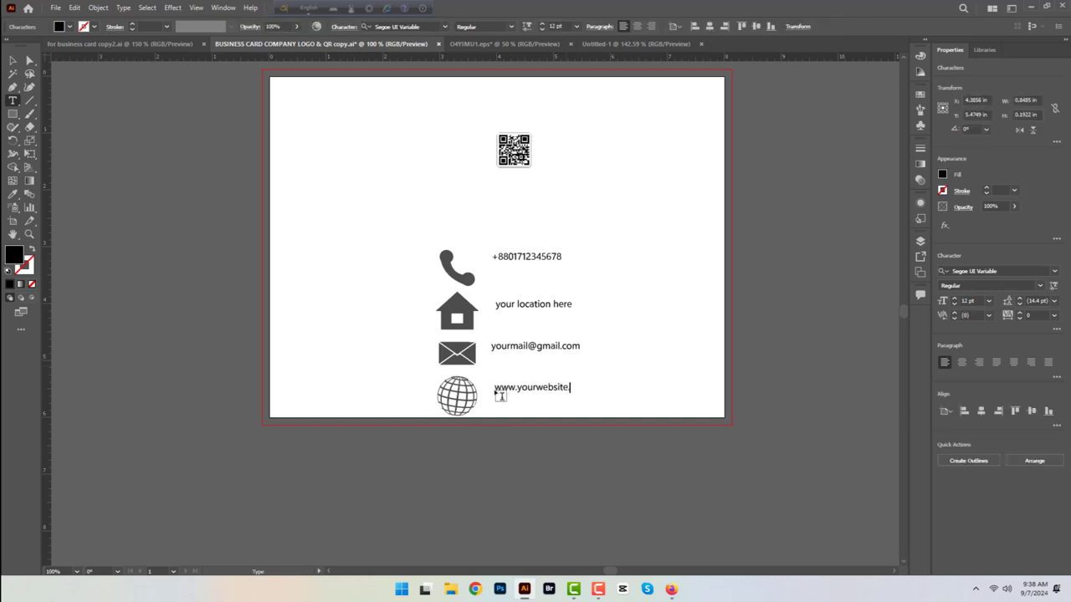
type(".com")
key("Escape")
left_click_drag(490, 256, 490, 266)
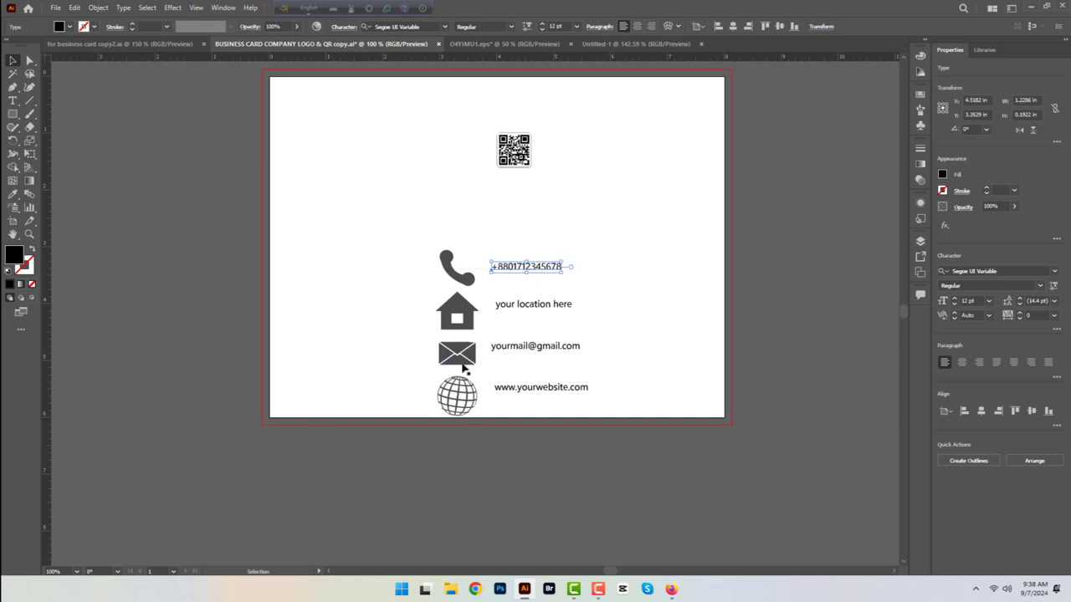
Step: Left-align and evenly space the four contact lines and set them to 24 pt
left_click(518, 304, "shift")
left_click(535, 345, "shift")
left_click(540, 387, "shift")
left_click(695, 25)
left_click(802, 26)
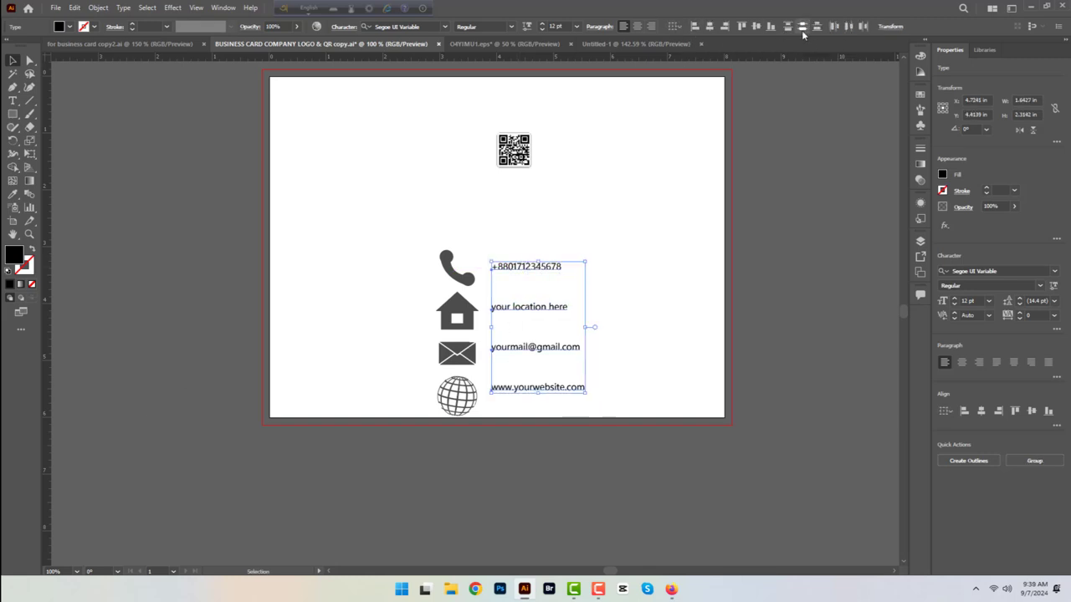
left_click(954, 299)
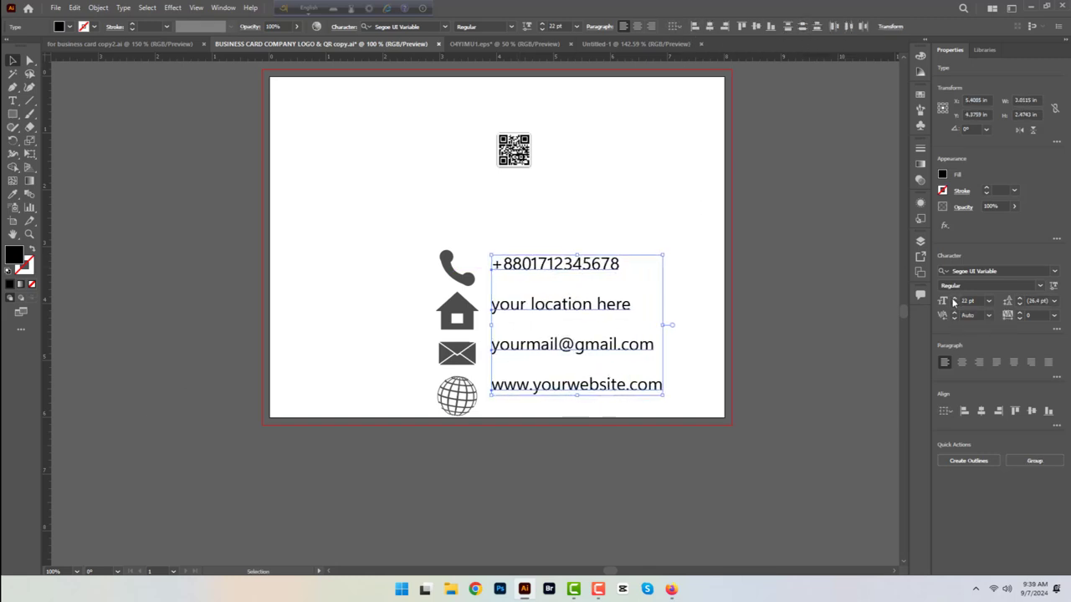
left_click(954, 298)
Step: Apply Myriad Variable Concept to the contact text, shift it slightly and select the icons
left_click(1055, 271)
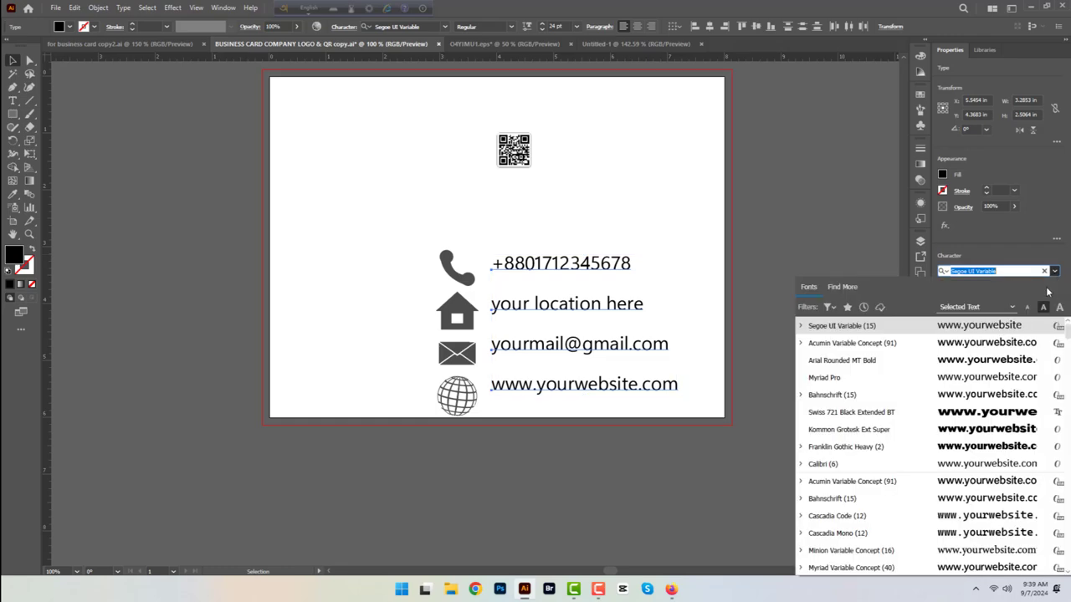
left_click(1011, 469)
scroll(1008, 444, "down", 3)
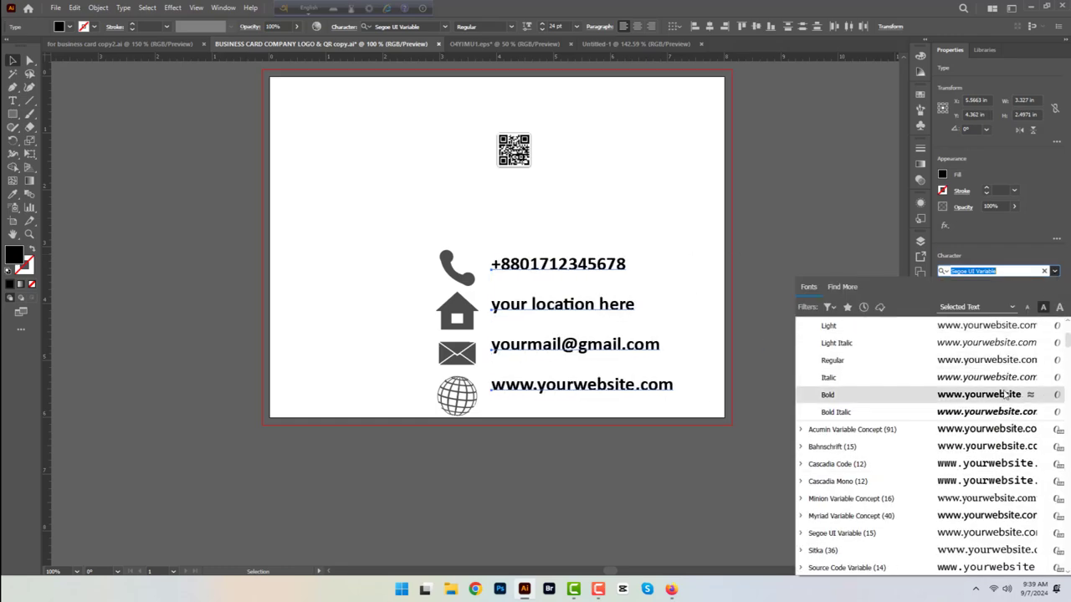
scroll(1004, 395, "down", 3)
left_click(996, 408)
left_click_drag(617, 313, 608, 325)
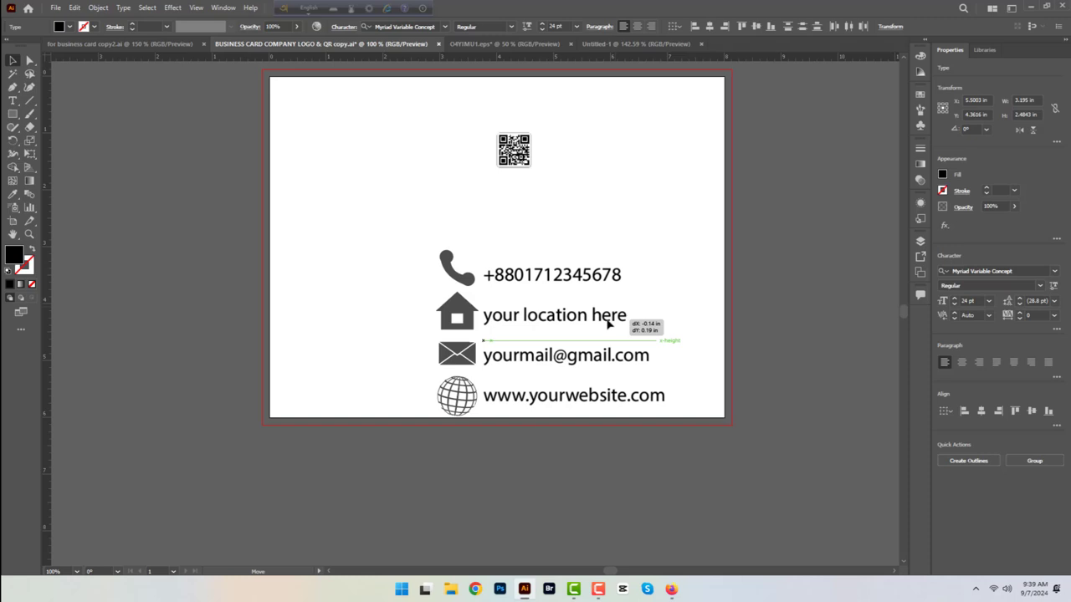
left_click(457, 268)
left_click_drag(474, 393, 443, 257)
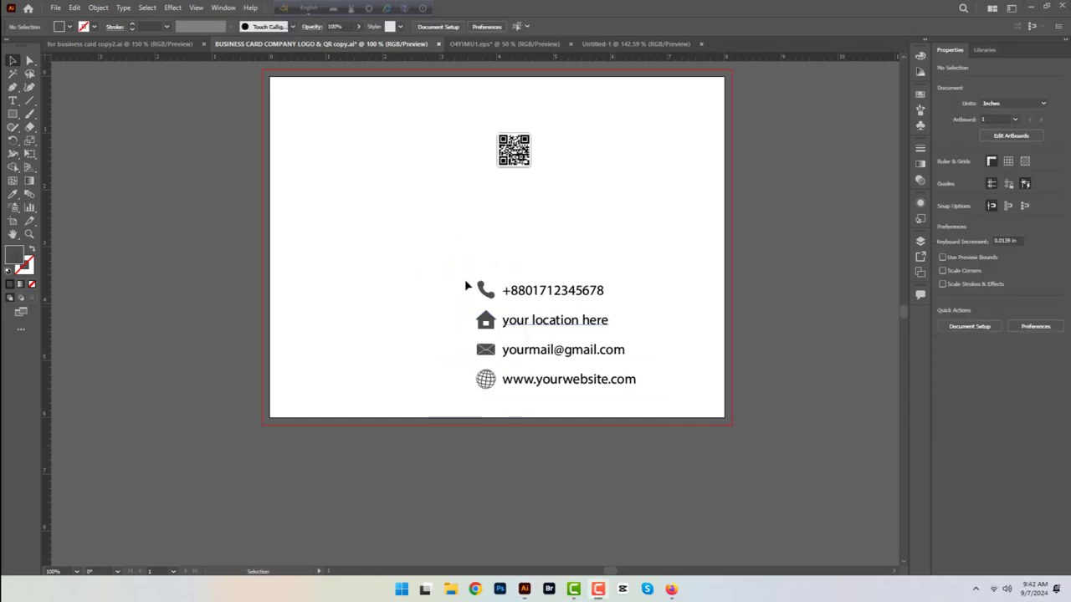
Step: Group each contact icon with its text line using Ctrl+G
key("ctrl+g")
left_click_drag(452, 306, 655, 337)
key("ctrl+g")
left_click_drag(444, 335, 653, 366)
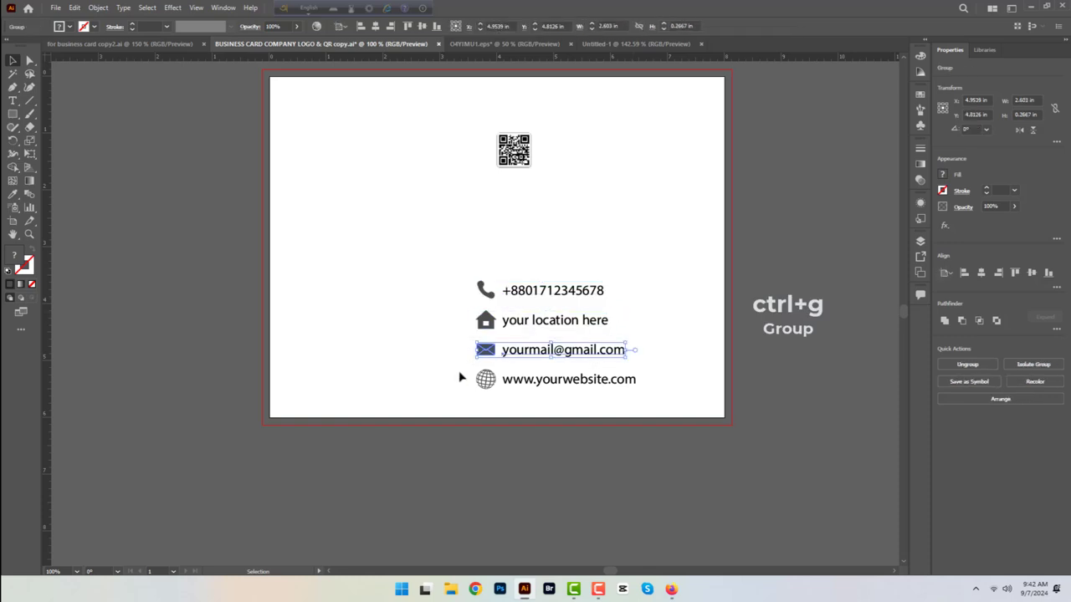
left_click_drag(461, 378, 708, 374)
key("ctrl+g")
Step: Move the rows closer together and group all four contact lines
left_click_drag(586, 331, 600, 351)
left_click_drag(619, 386, 595, 345)
left_click_drag(612, 384, 611, 382)
left_click(653, 310)
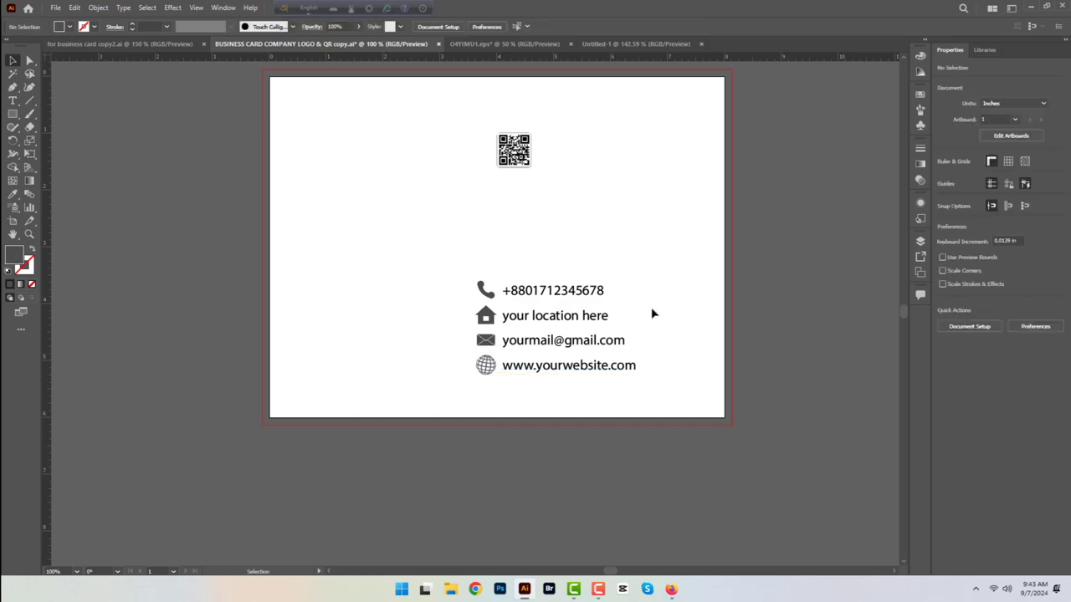
left_click_drag(471, 267, 669, 390)
key("ctrl+g")
left_click(644, 210)
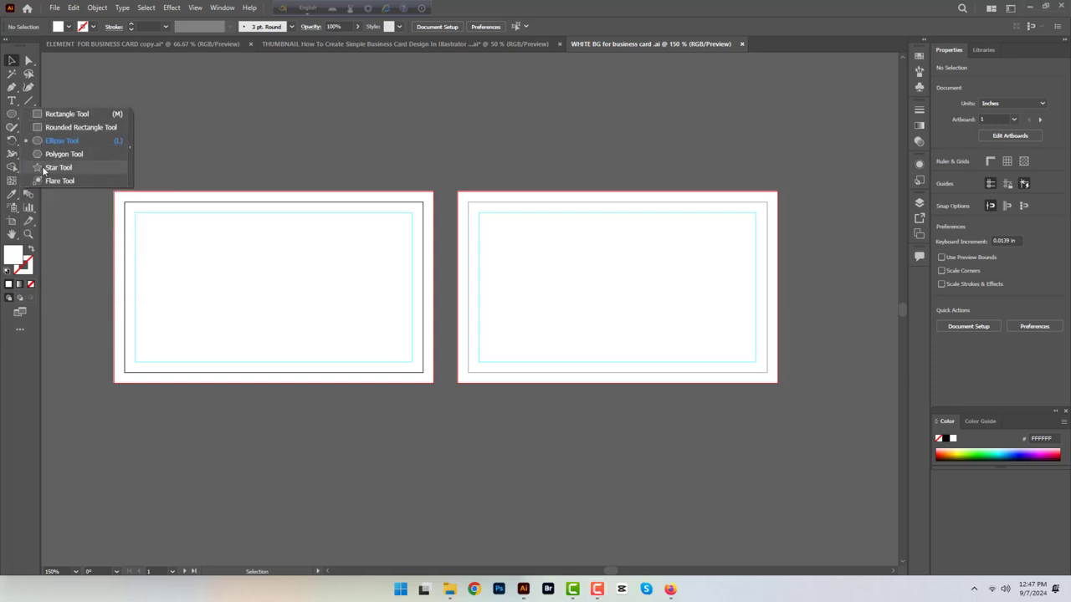
Step: Draw a 3-point star, a triangle, on the left card
left_click(42, 166)
left_click(199, 263)
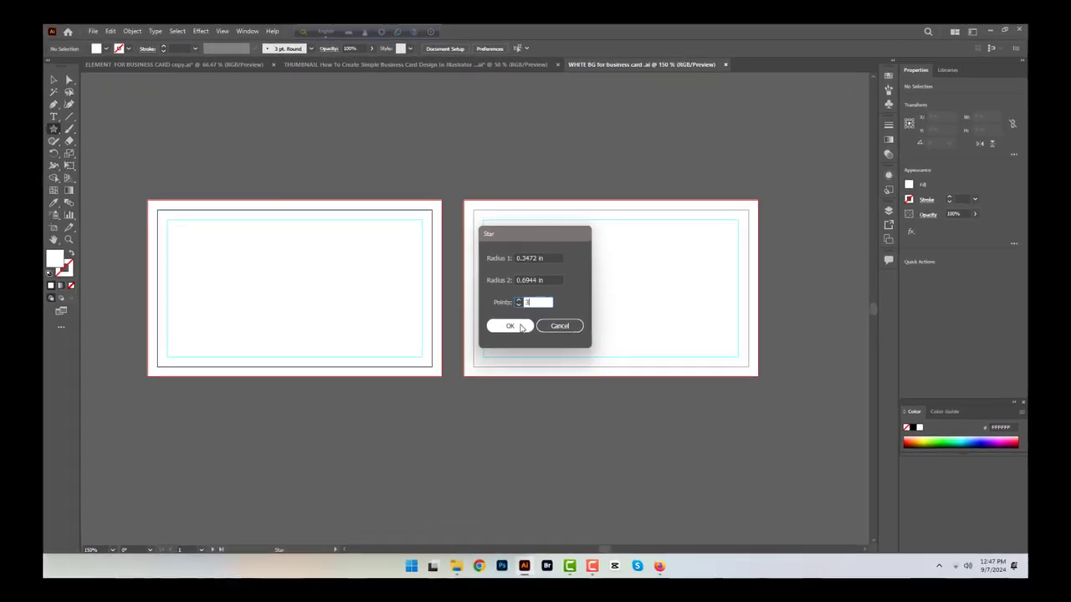
left_click(515, 325)
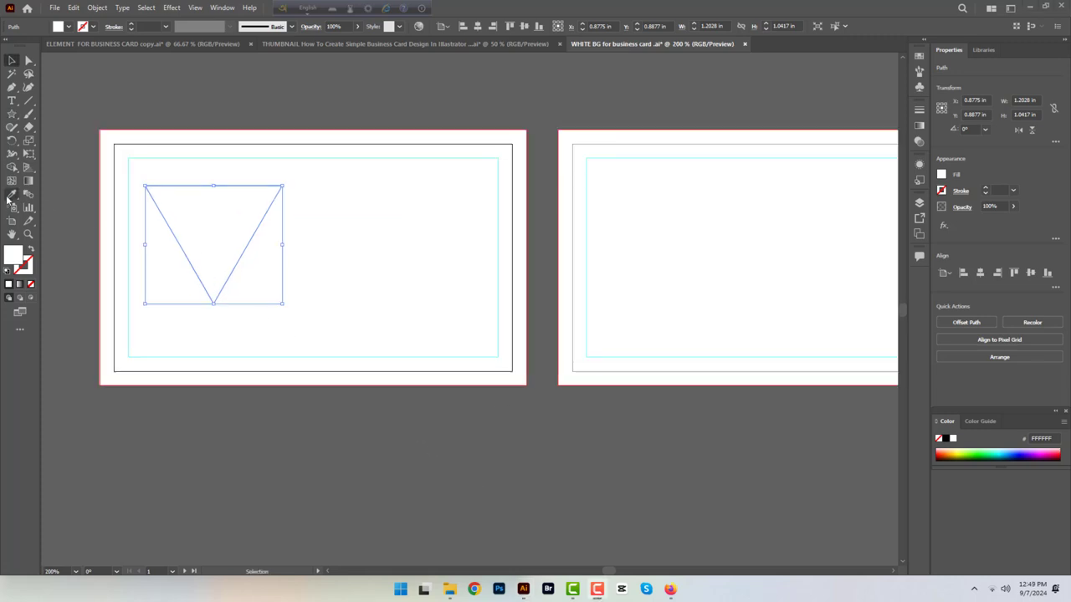
Step: Fill the triangle with the logo's orange #FFB208 and bring the logo near the cards
left_click(11, 195)
left_click_drag(95, 223, 478, 232)
left_click(118, 204)
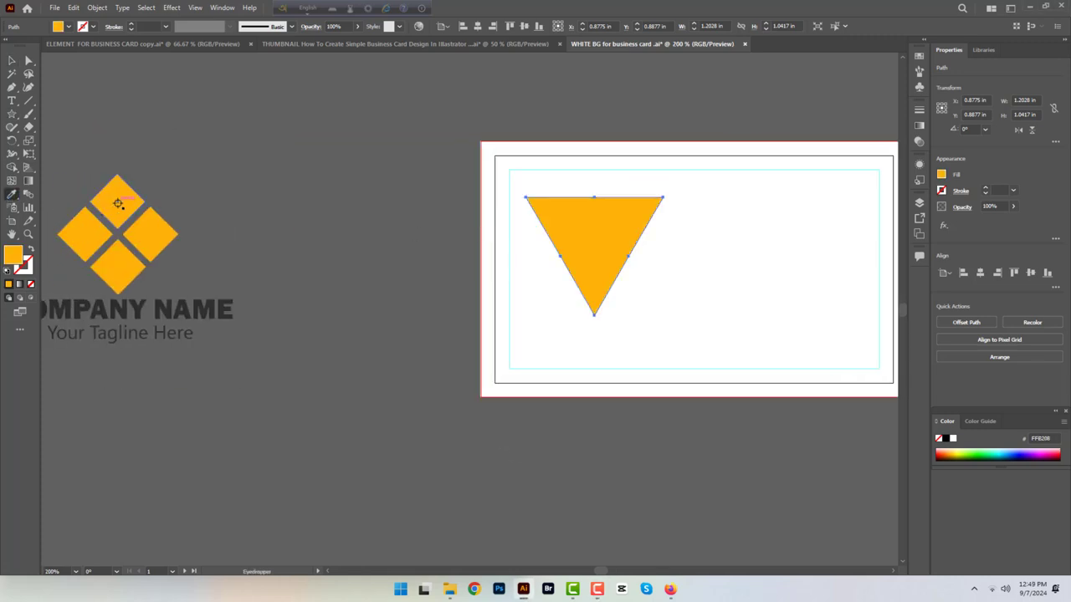
left_click_drag(542, 235, 509, 228)
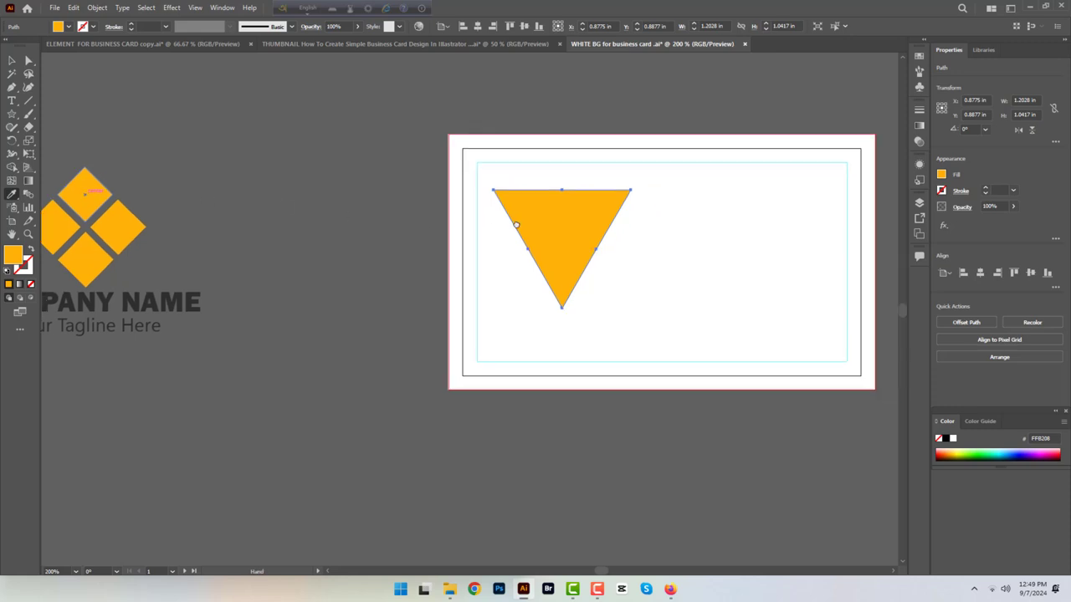
key("v")
left_click_drag(98, 209, 303, 191)
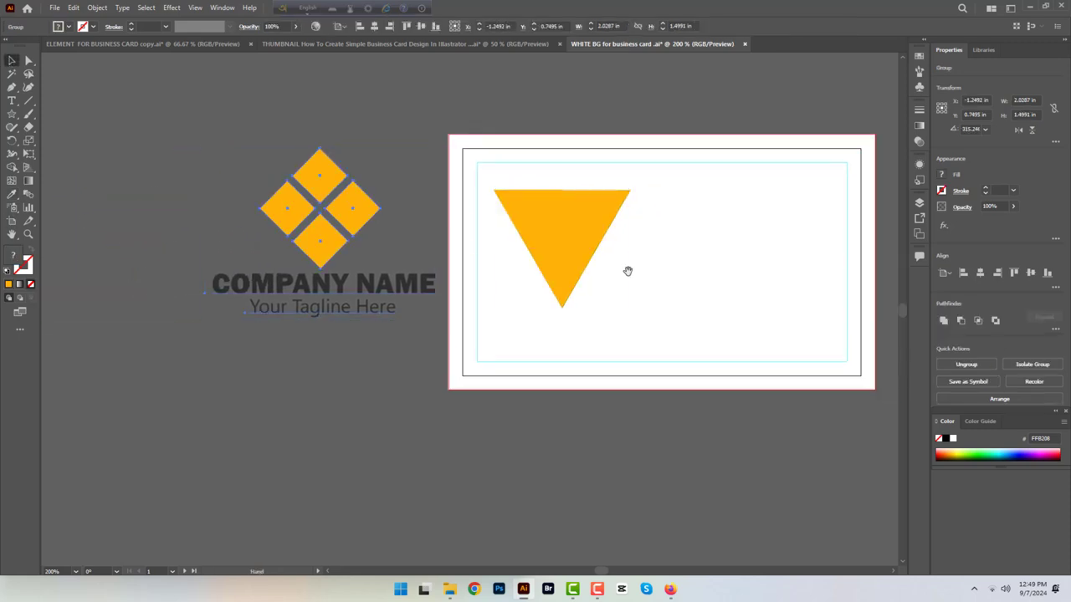
left_click_drag(627, 270, 388, 281)
Step: Round the orange triangle's corners with the corner widget
left_click(341, 240)
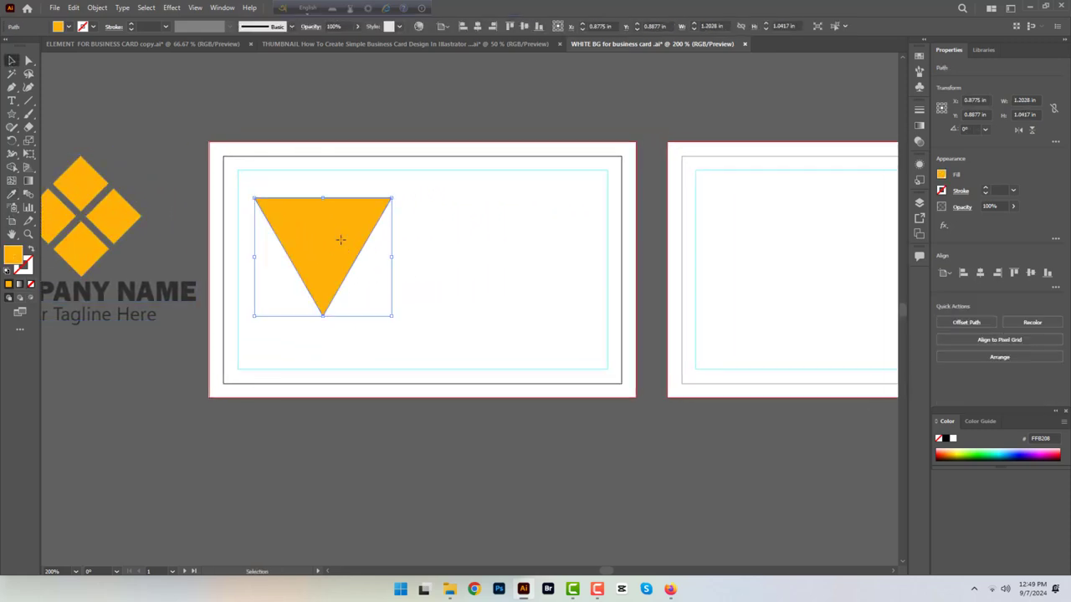
left_click(30, 61)
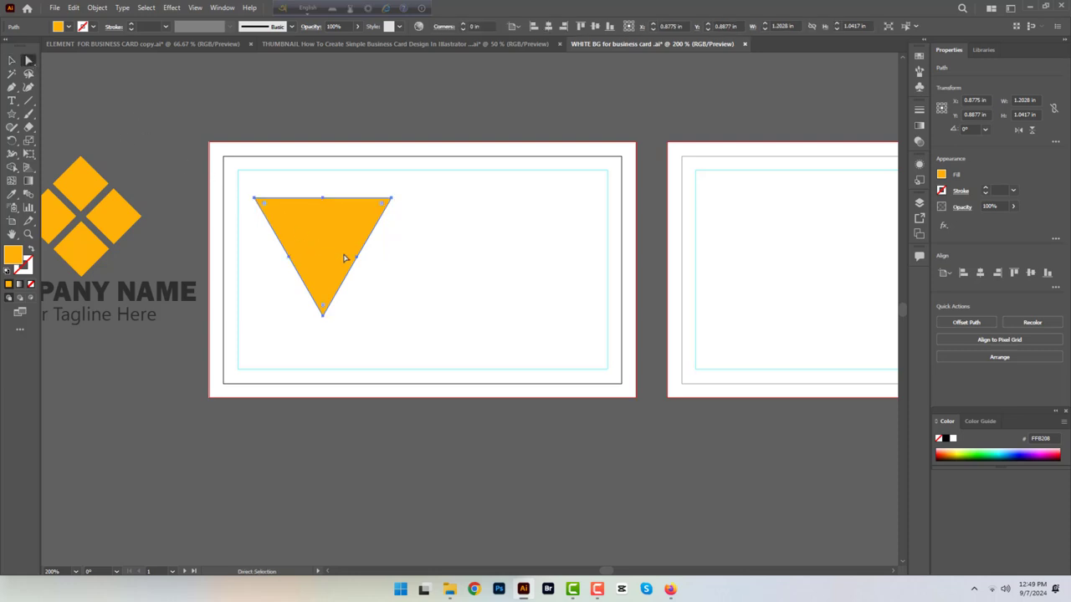
left_click_drag(265, 208, 276, 211)
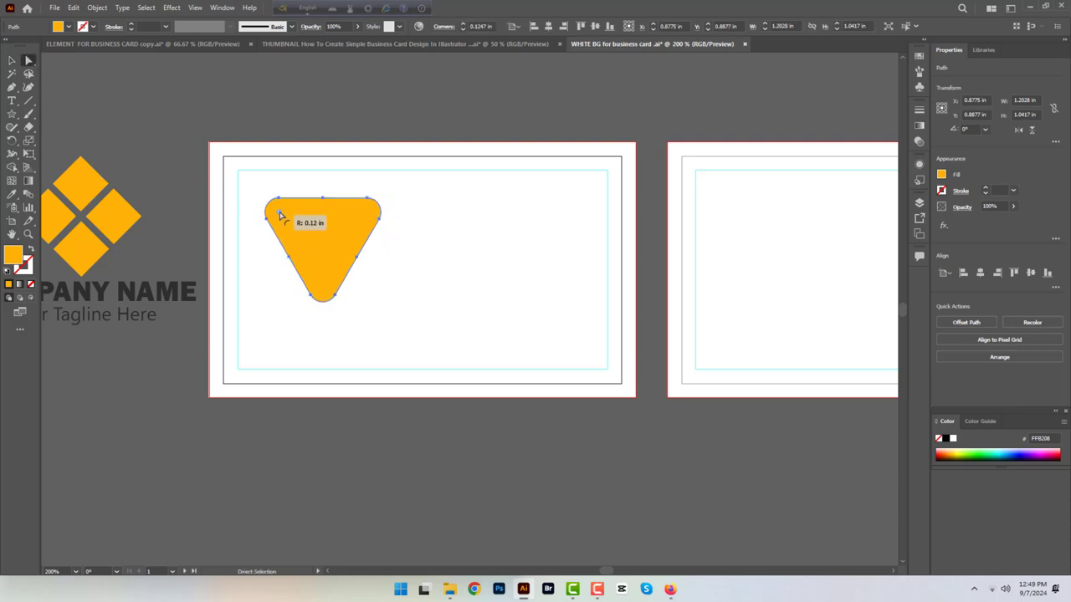
Step: Enlarge the triangle to about 1.71 × 1.51 in and straddle the cards' top edge
left_click(12, 61)
left_click_drag(384, 200, 438, 168)
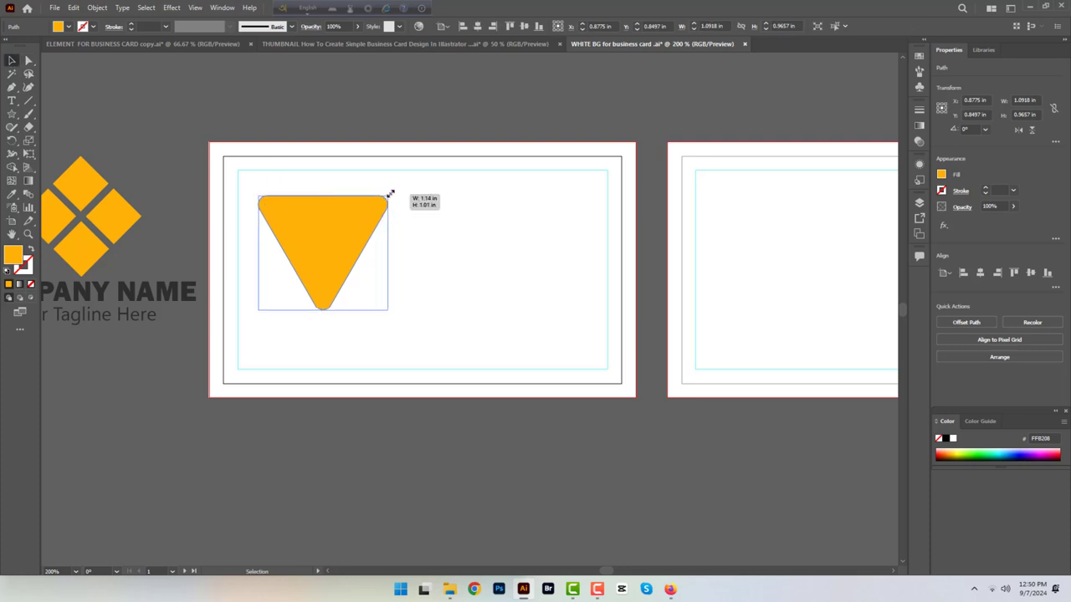
left_click_drag(320, 228, 570, 193)
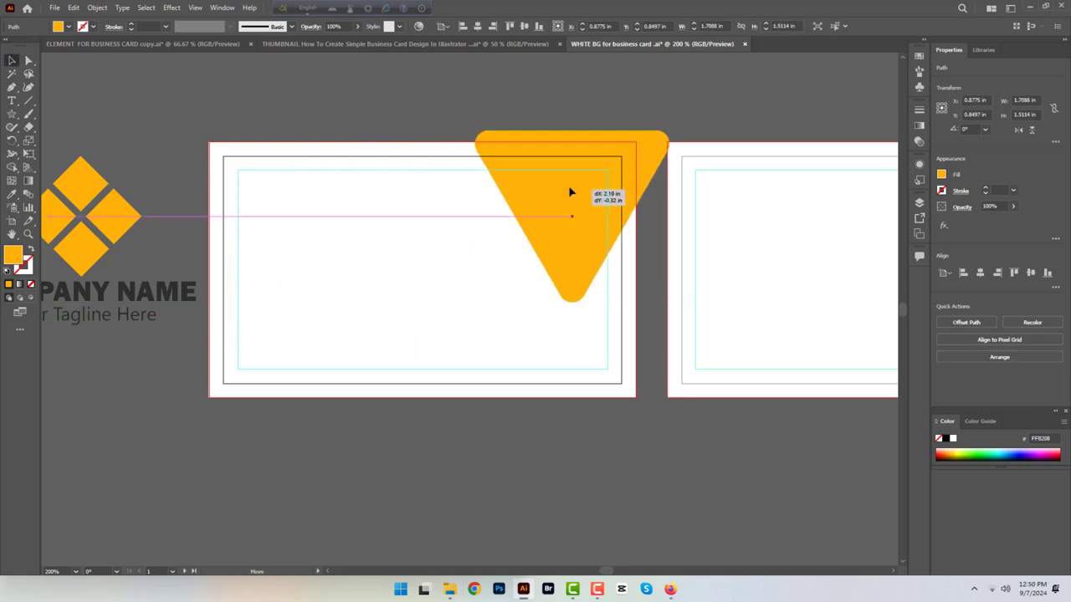
mouse_move(570, 192)
left_mouse_down()
mouse_move(628, 193)
mouse_move(616, 192)
left_mouse_up()
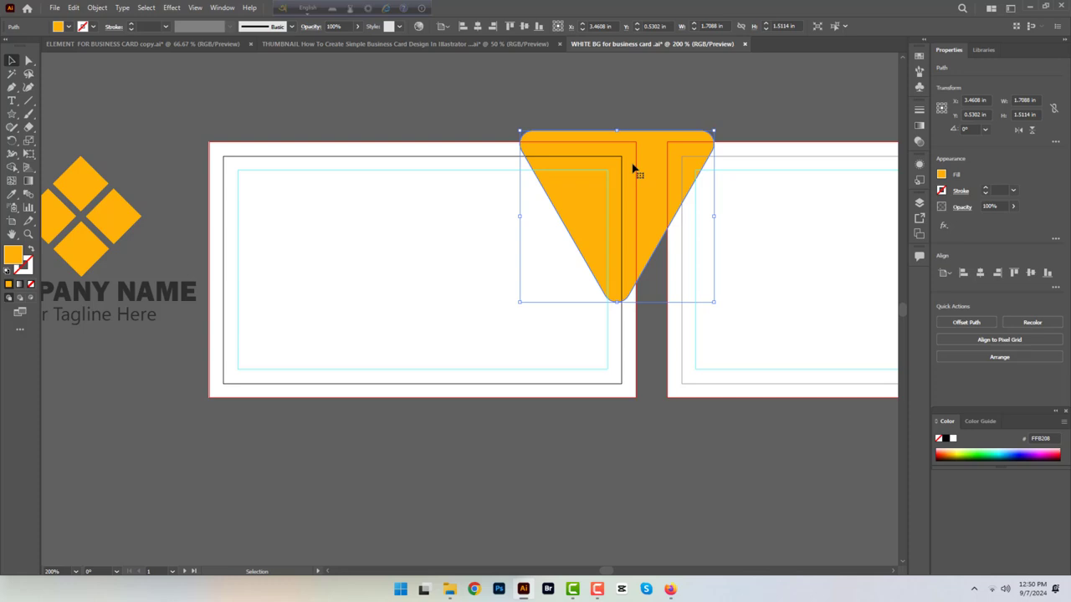
Step: Copy the triangle, rotate it 180° upright, and place it on the left card's bottom edge
left_click_drag(633, 168, 393, 260)
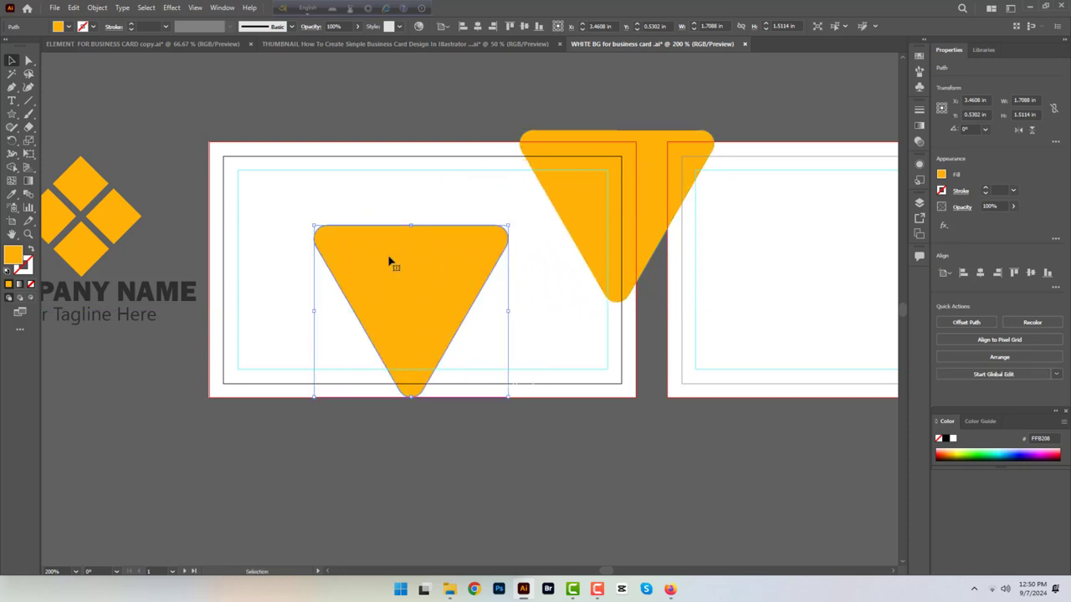
mouse_move(306, 218)
left_mouse_down()
mouse_move(467, 312)
mouse_move(480, 376)
left_mouse_up()
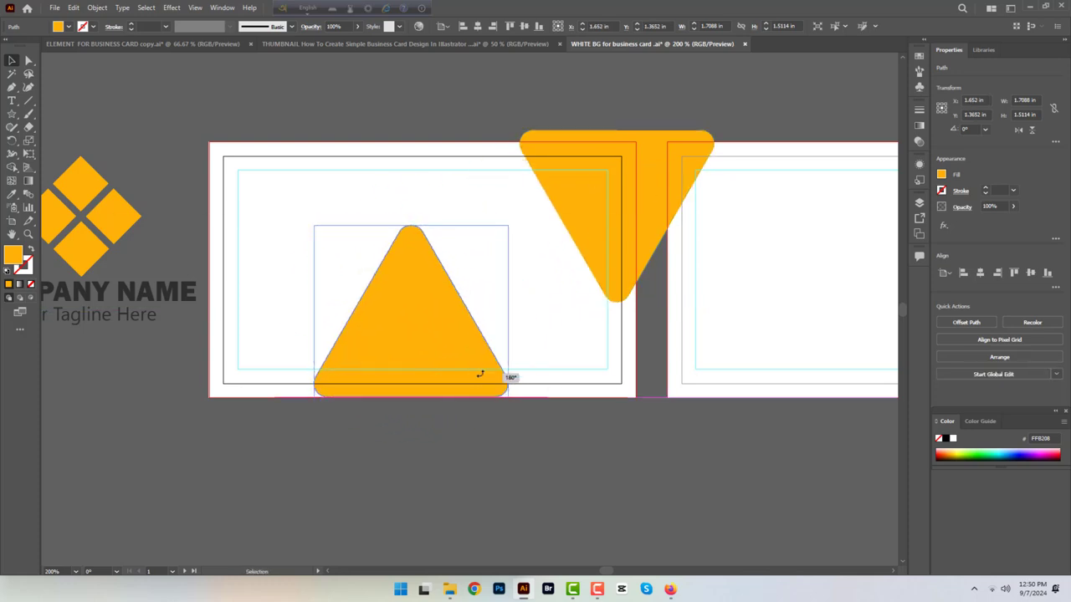
mouse_move(421, 277)
left_mouse_down()
mouse_move(430, 379)
mouse_move(518, 358)
left_mouse_up()
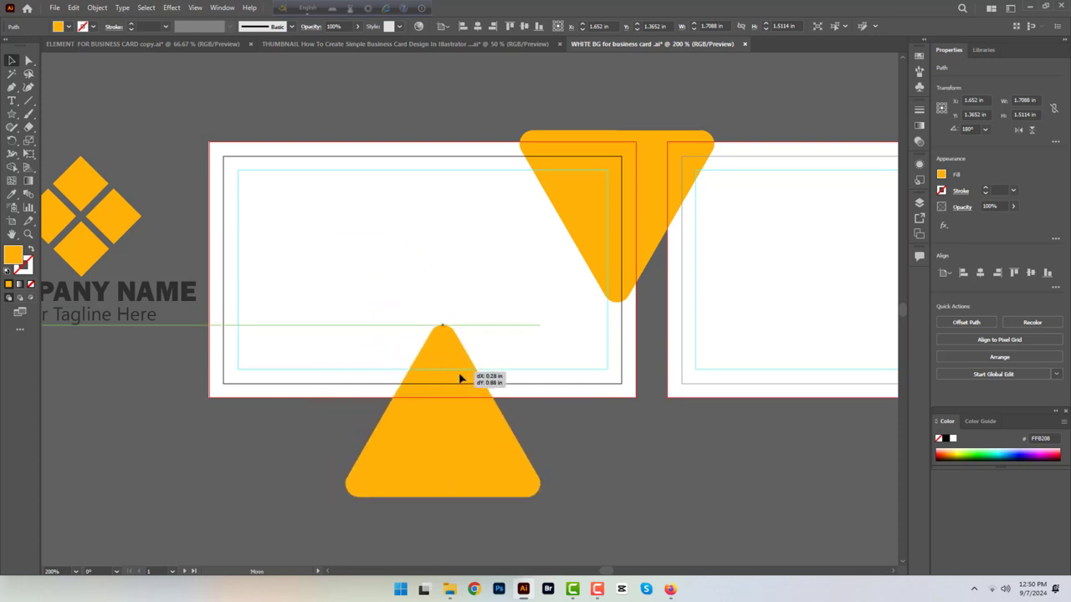
left_click_drag(592, 207, 539, 232)
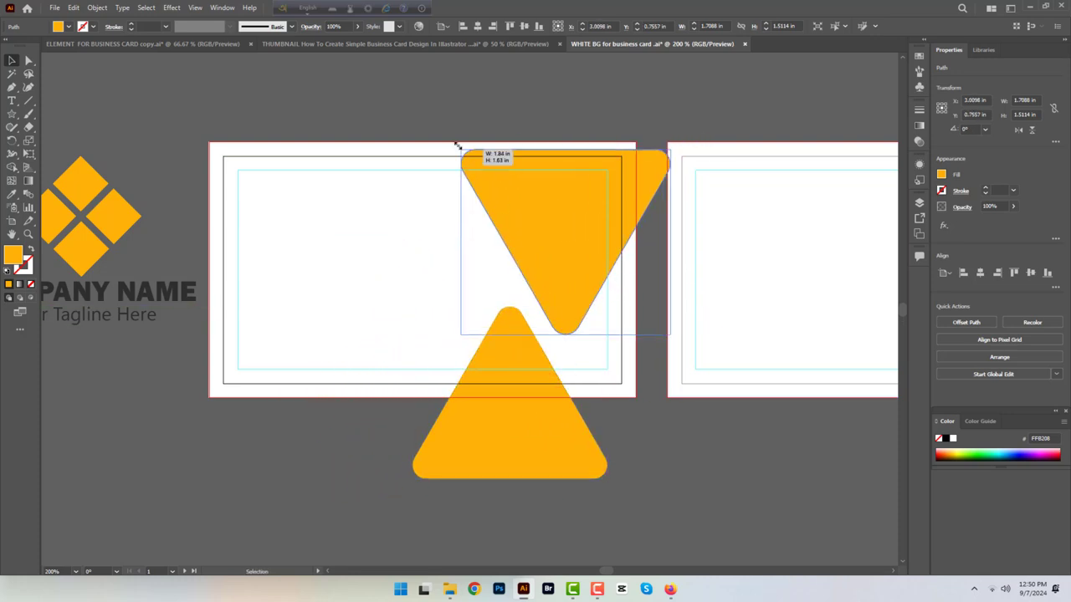
Step: Enlarge the top triangle to 2.61 × 2.31 in and duplicate the bottom triangle upward
left_click_drag(466, 170, 418, 117)
left_click_drag(511, 225, 559, 199)
left_click_drag(508, 336, 545, 327)
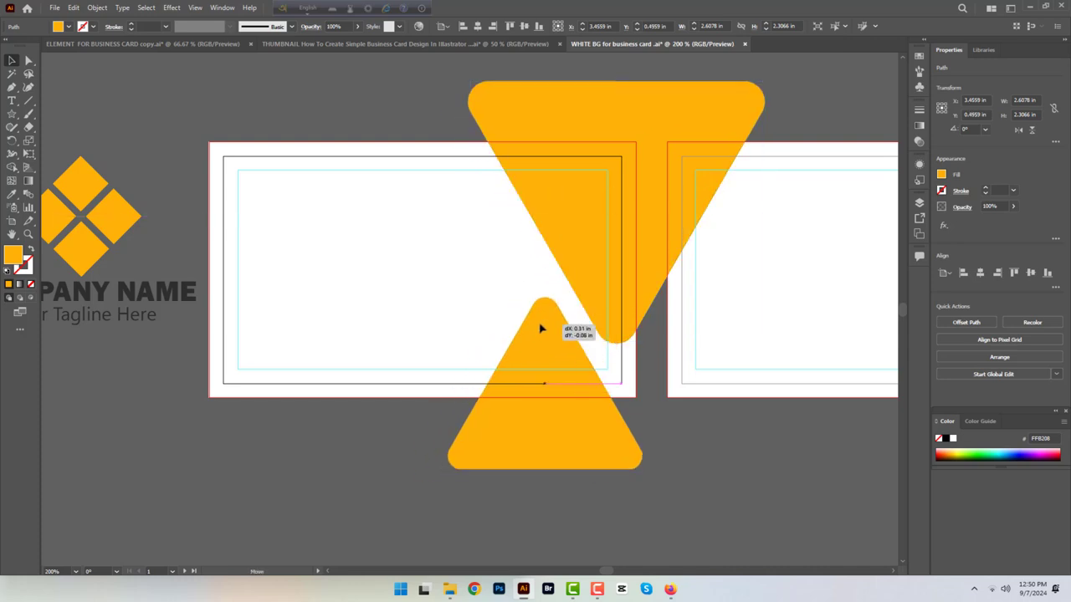
left_click(602, 111)
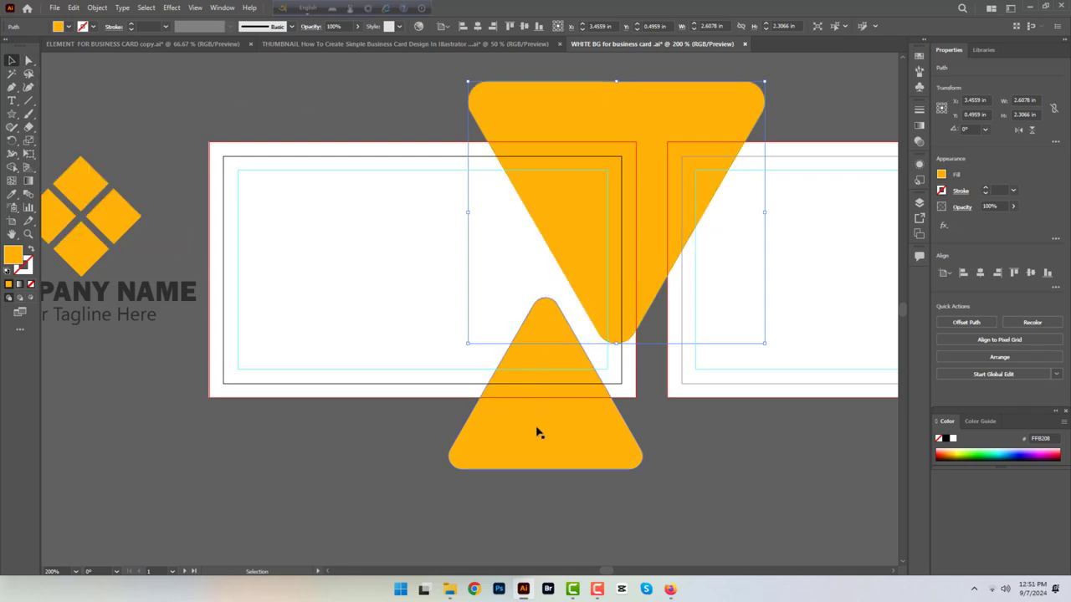
left_click_drag(544, 366, 422, 275)
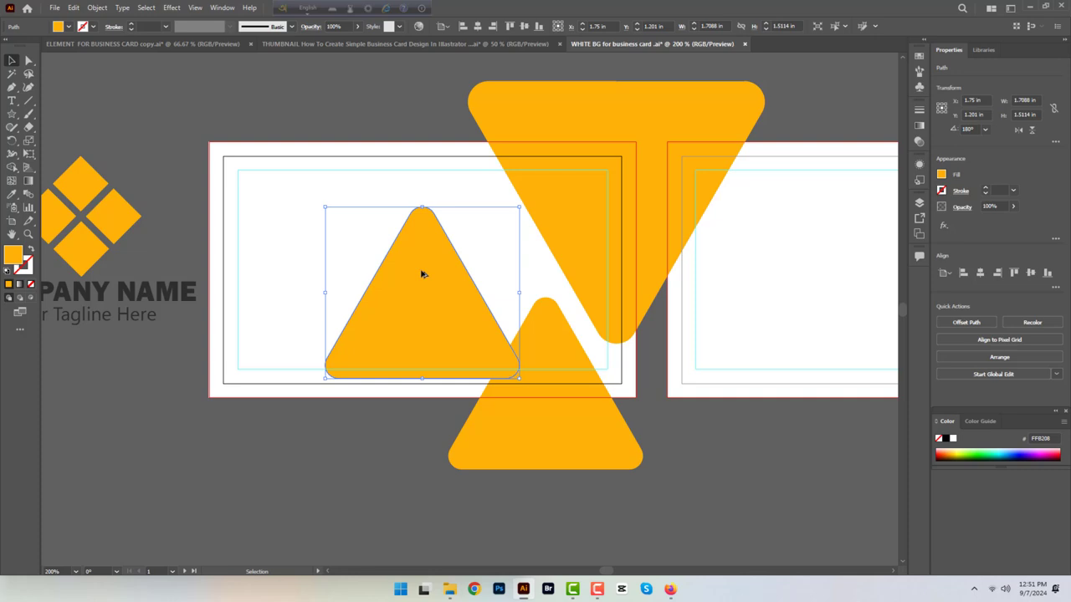
left_click_drag(420, 299, 614, 161)
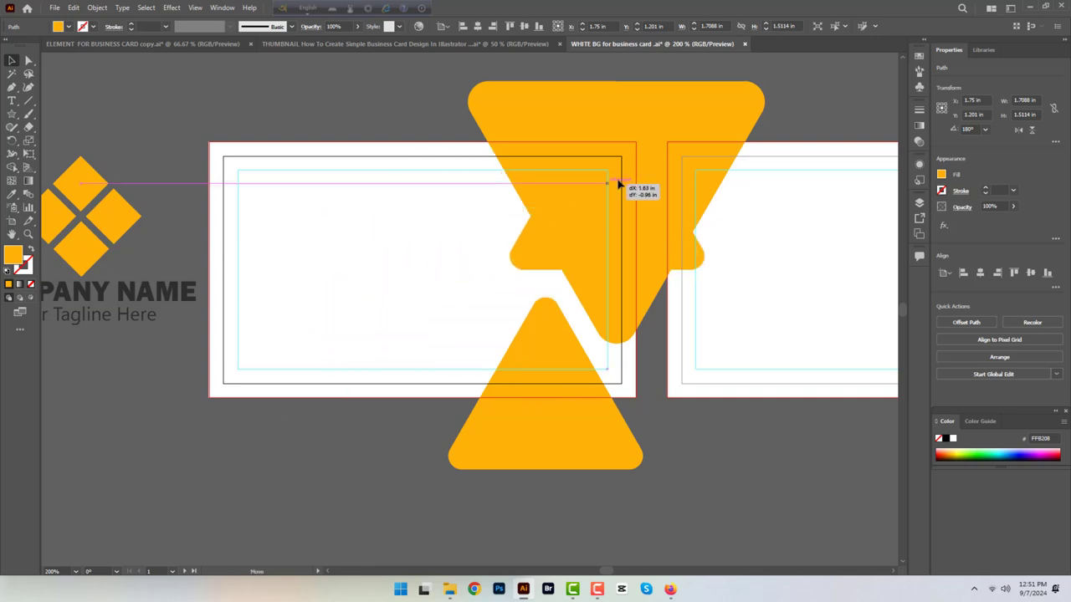
Step: Make the triangle copy white, rotate it about 239°, and shrink it inside the orange triangle
left_click(15, 194)
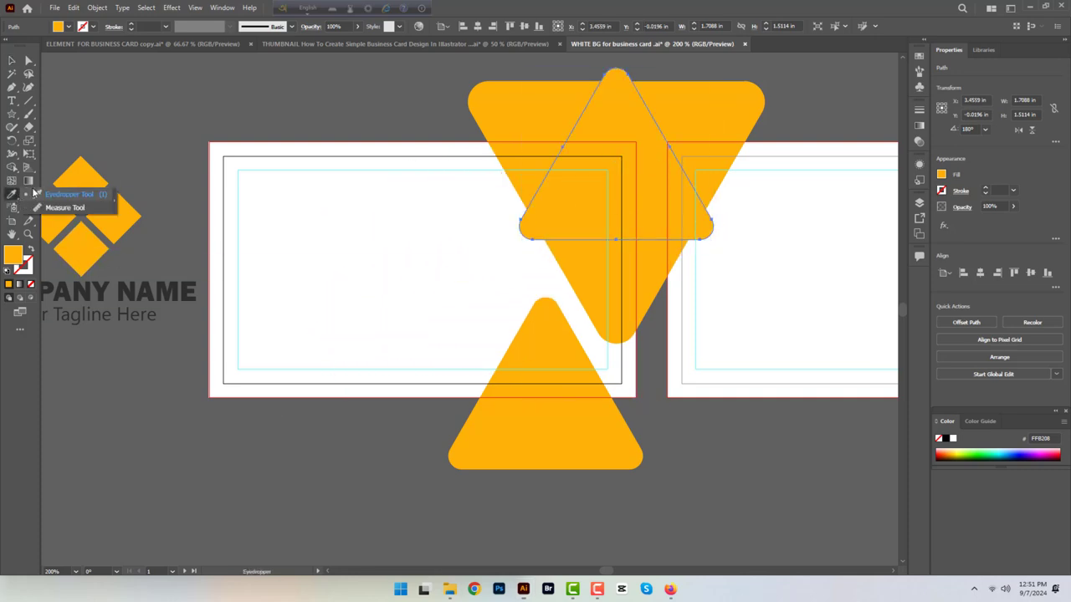
left_click(354, 231)
left_click(12, 61)
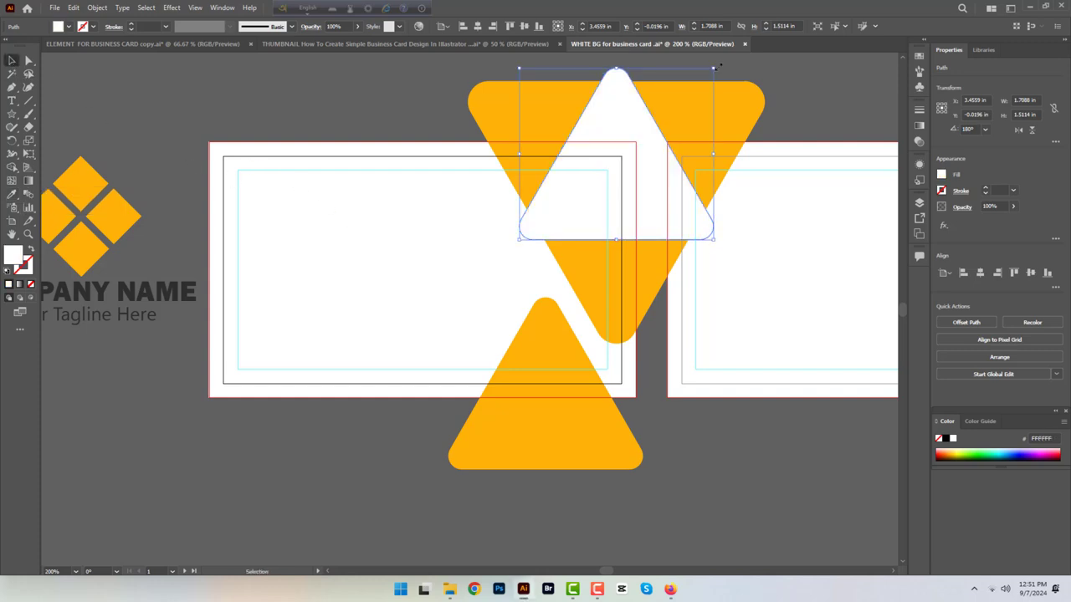
left_click_drag(718, 65, 578, 76)
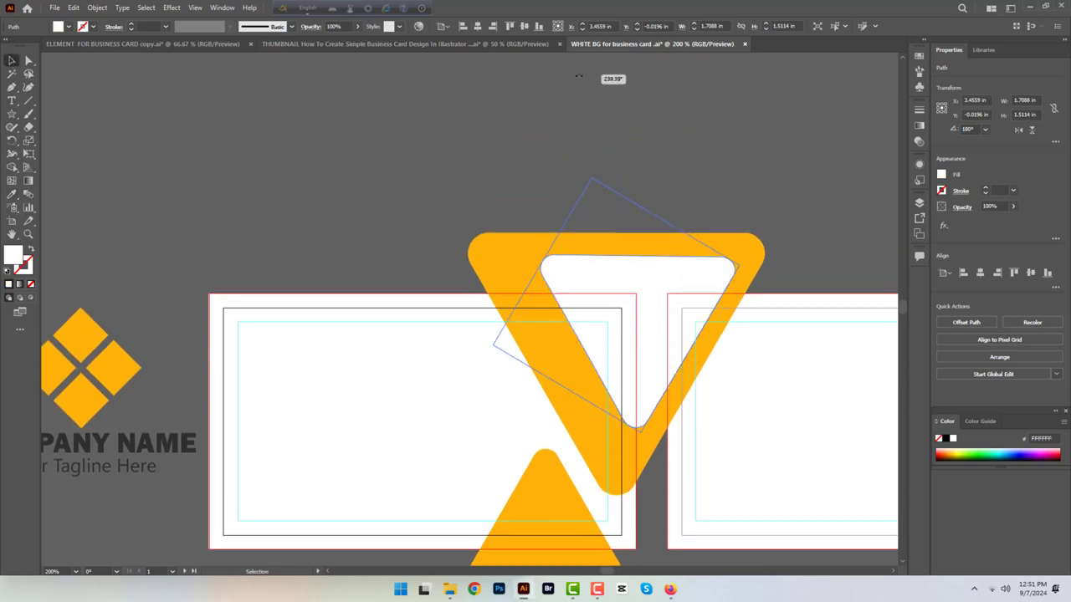
left_click_drag(578, 76, 578, 76)
left_click_drag(592, 178, 623, 210)
mouse_move(642, 277)
left_mouse_down()
mouse_move(609, 314)
mouse_move(621, 316)
left_mouse_up()
Step: Fill the lower triangle with the COMPANY NAME charcoal #2D2D2D
key("ctrl+minus")
scroll(627, 223, "down", 5)
scroll(635, 445, "down", 1)
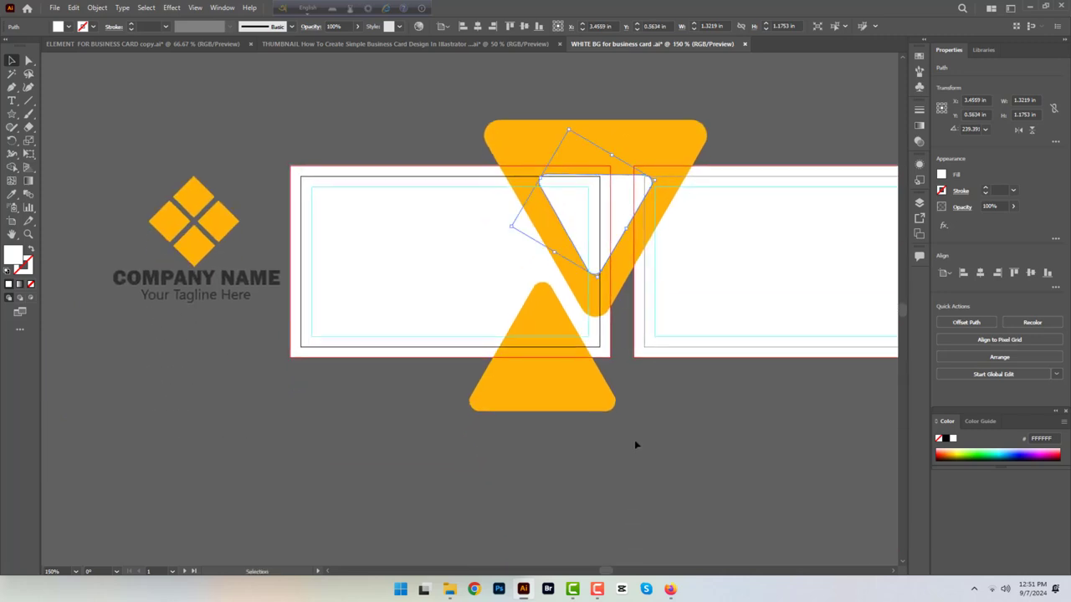
left_click(569, 389)
key("i")
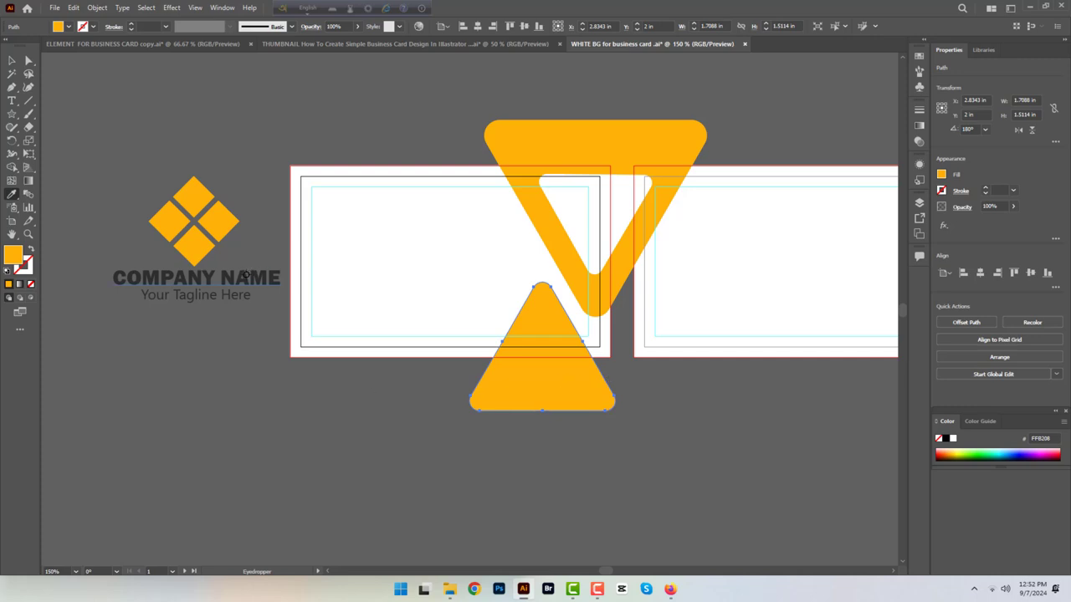
left_click(245, 277)
key("v")
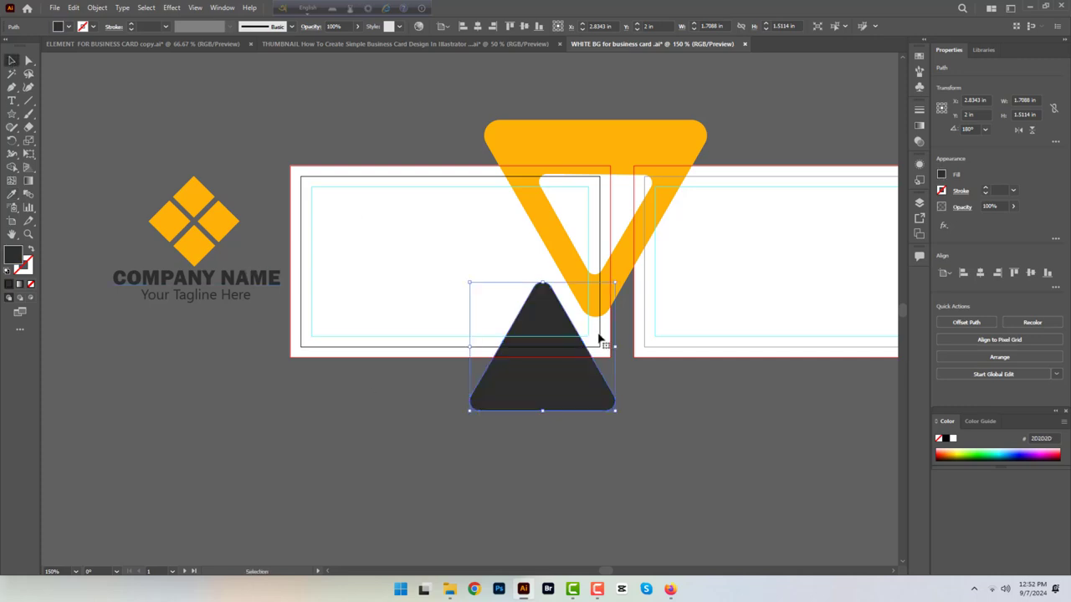
Step: Select the large orange triangle with Direct Selection to prepare it for cutting
scroll(599, 337, "right", 2)
scroll(492, 346, "right", 3)
left_click(483, 136)
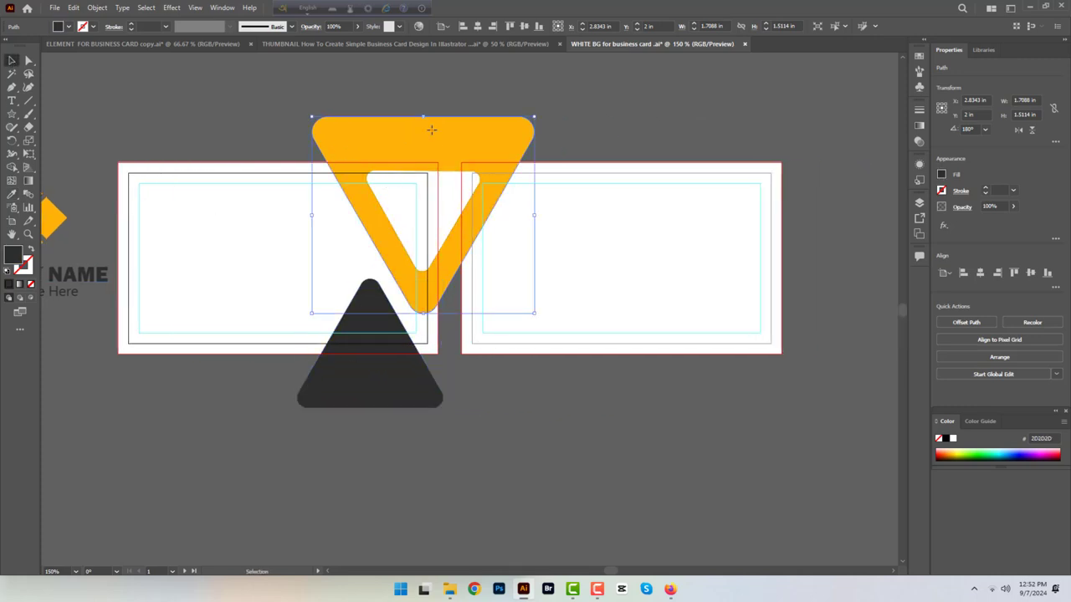
key("a")
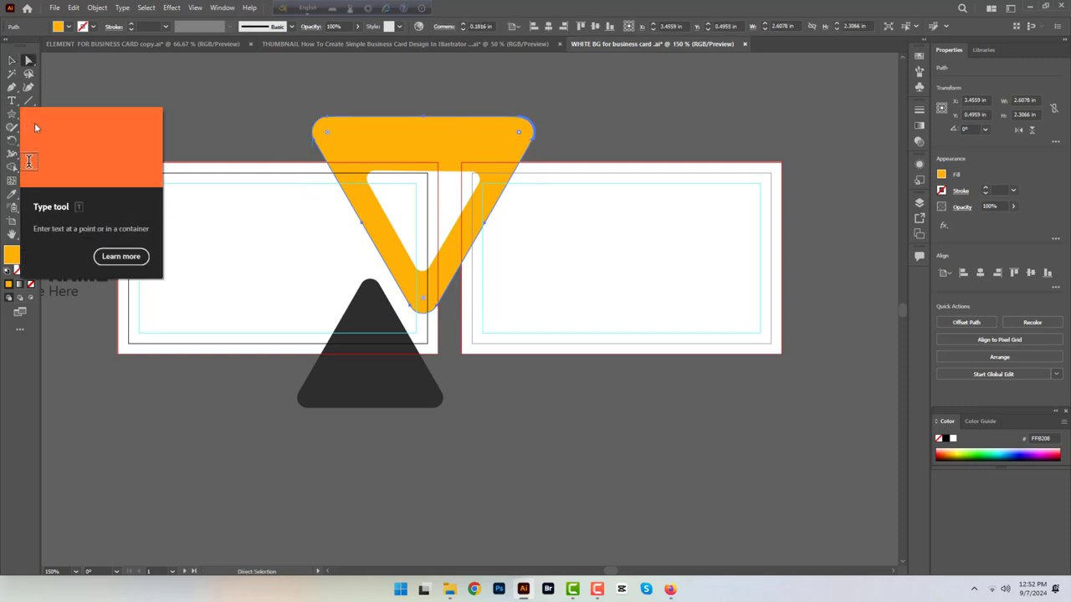
left_click(474, 487)
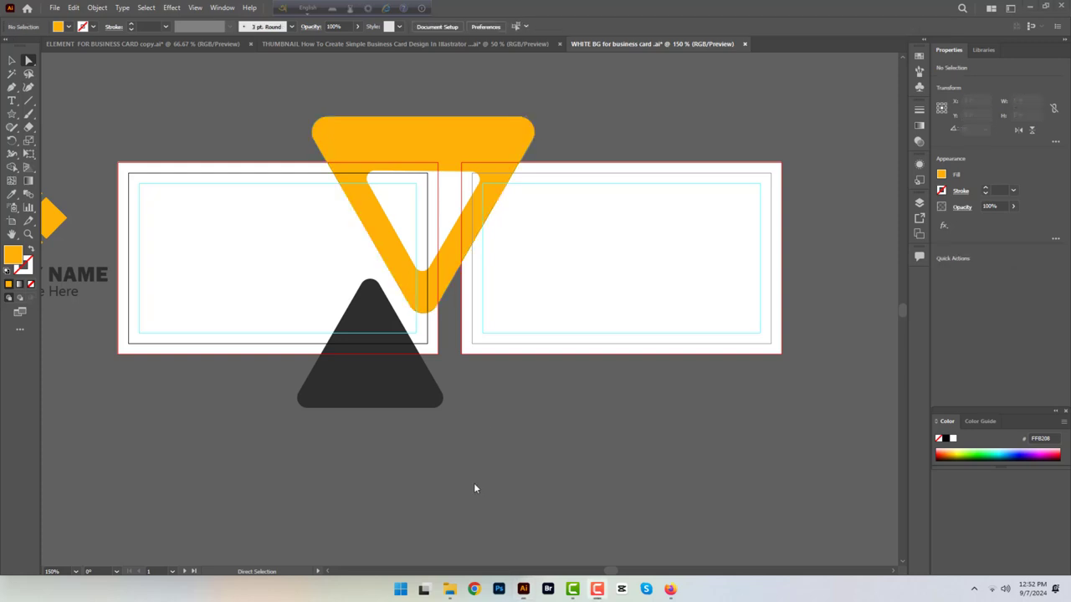
left_click(32, 127)
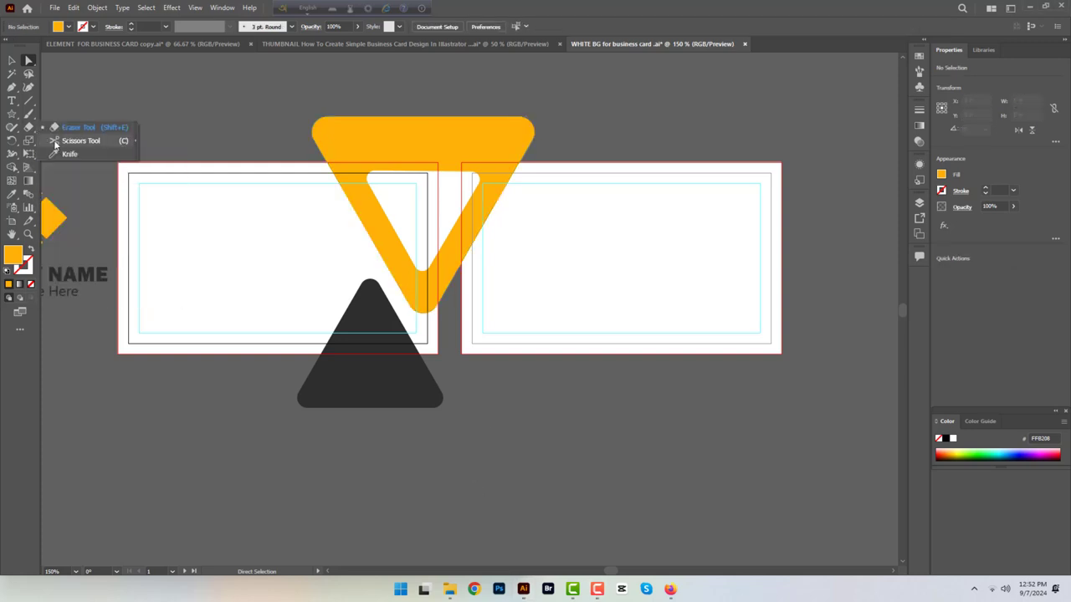
Step: Cut the orange shape at its top-left edge with Scissors and pull the top band away
left_click(81, 141)
scroll(337, 158, "up", 3)
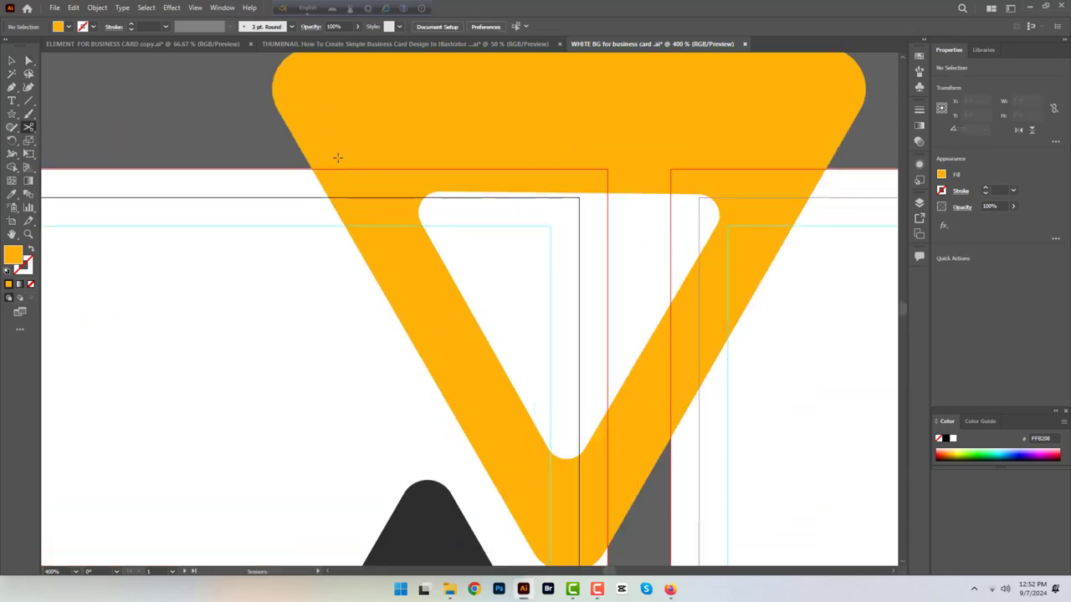
left_click(310, 169)
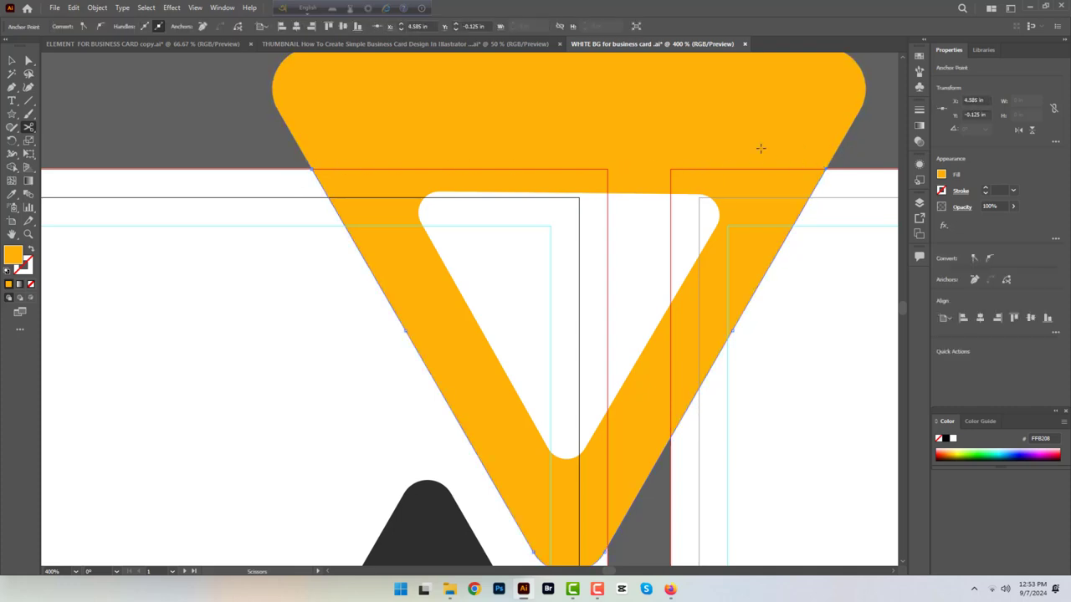
key("v")
left_click_drag(430, 139, 441, 84)
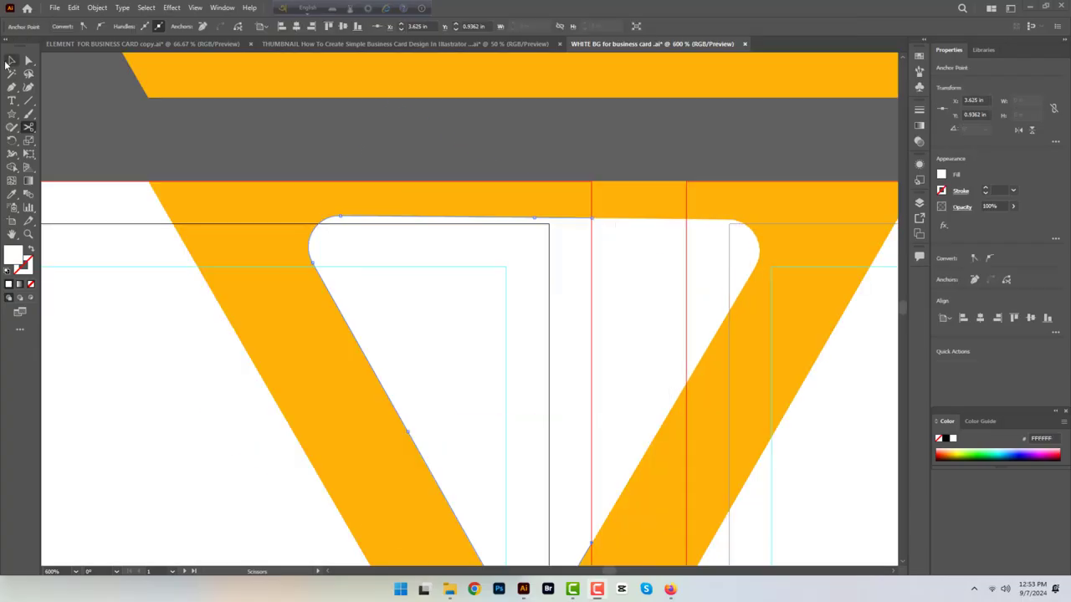
Step: Extend the white shape past the card top and the dark triangle past the bottom, then select both shapes
left_click_drag(640, 307, 670, 265)
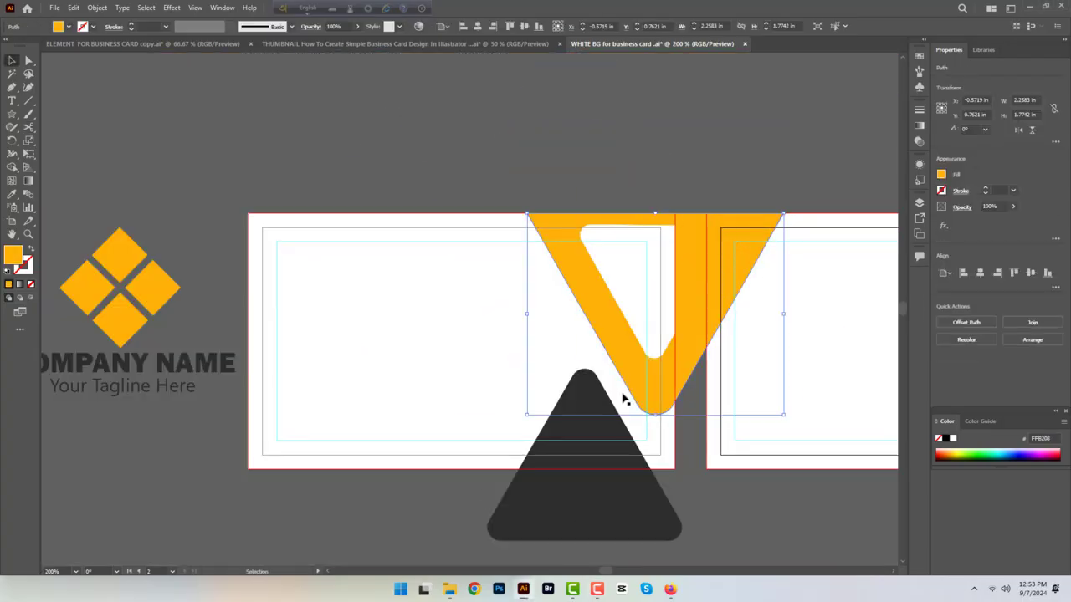
mouse_move(483, 422)
left_mouse_down()
mouse_move(496, 451)
mouse_move(528, 464)
left_mouse_up()
left_click(530, 464)
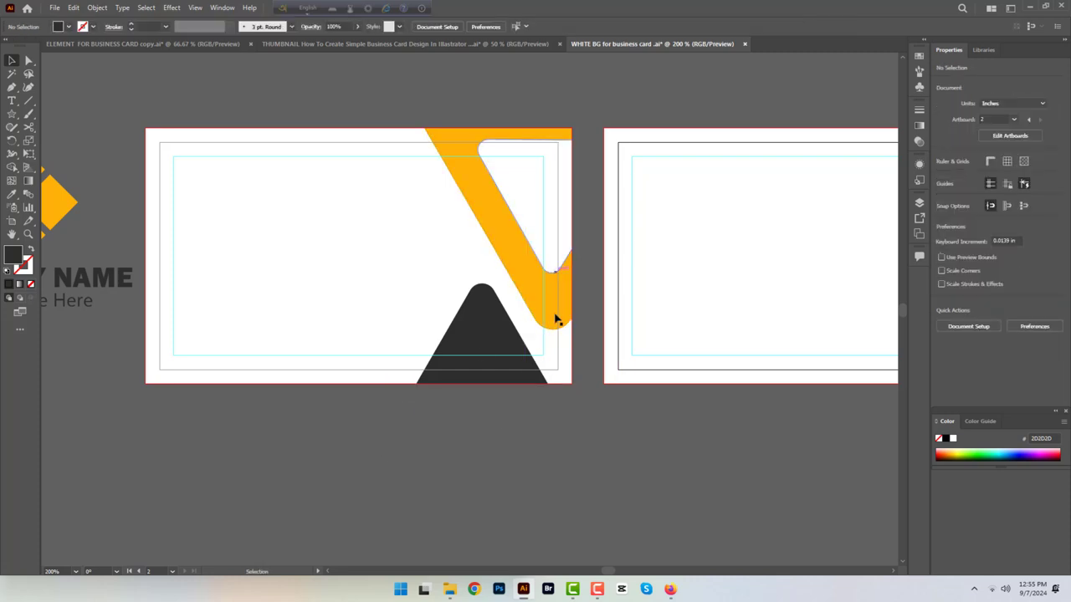
scroll(481, 481, "right", 2)
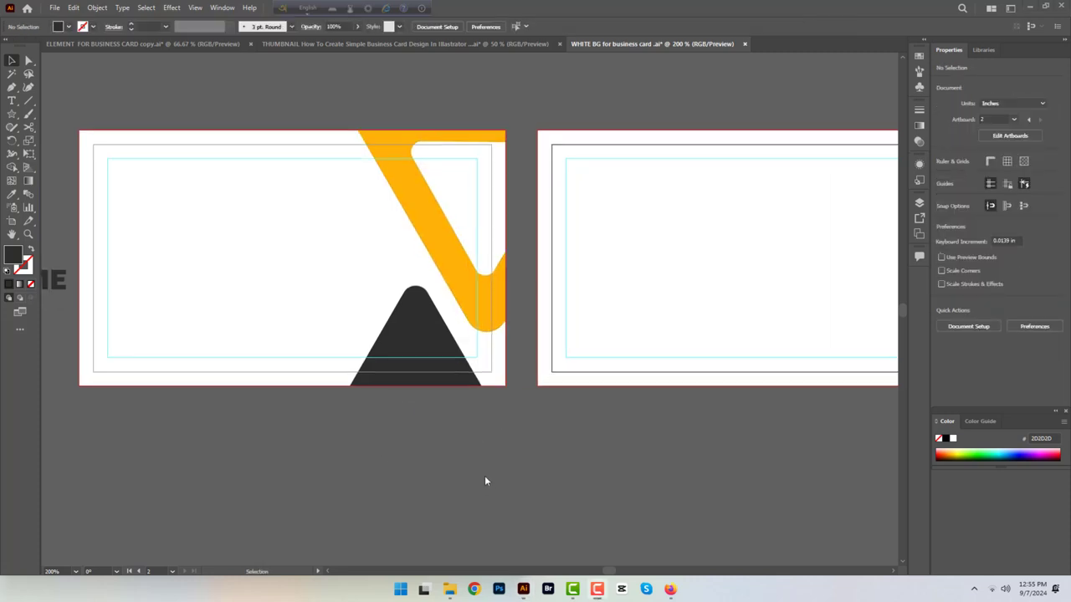
left_click(323, 129)
left_click_drag(335, 107, 507, 393)
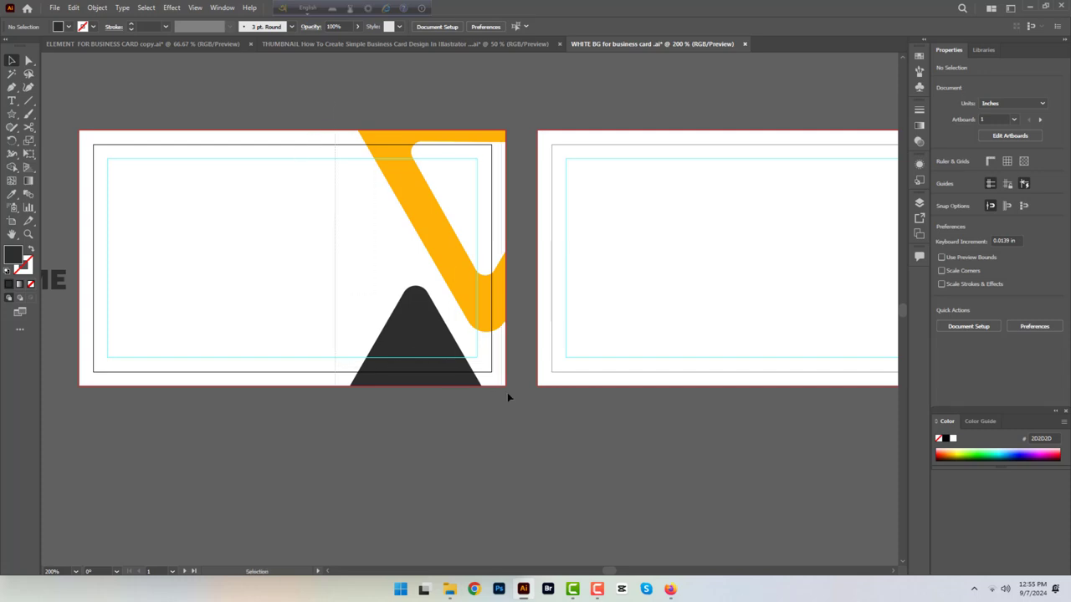
Step: Group the orange band and dark triangle and make a top-to-bottom reflected copy
right_click(430, 239)
left_click(435, 326)
right_click(435, 236)
mouse_move(471, 382)
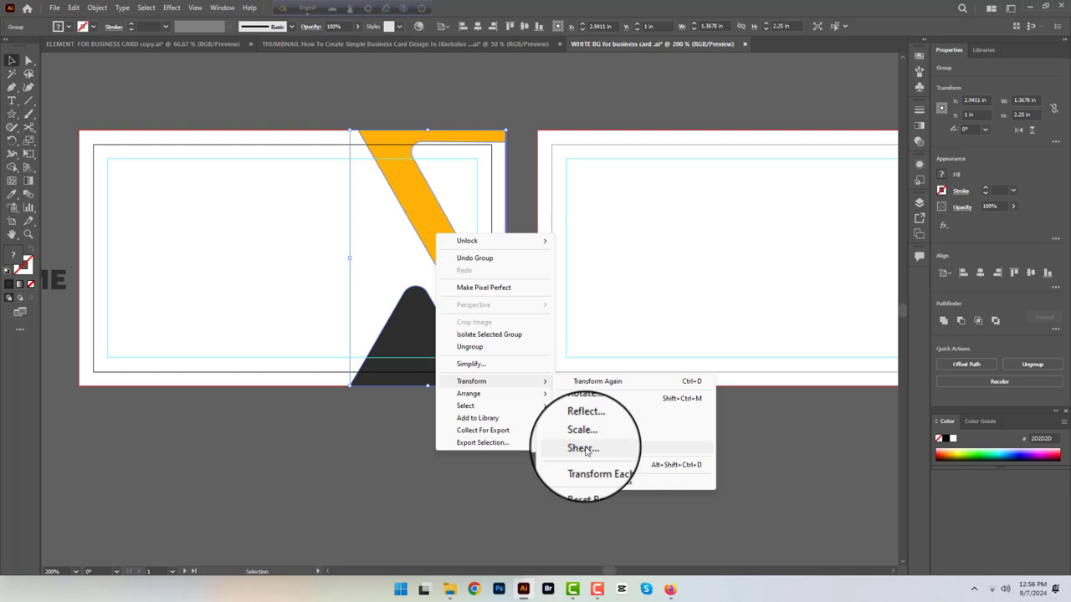
left_click(588, 425)
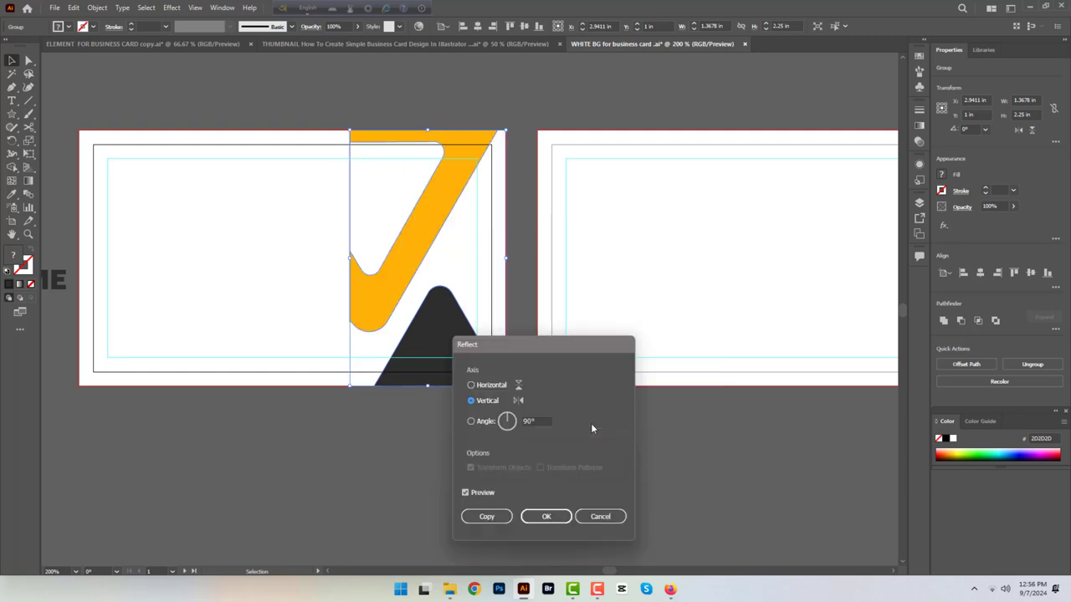
left_click(471, 386)
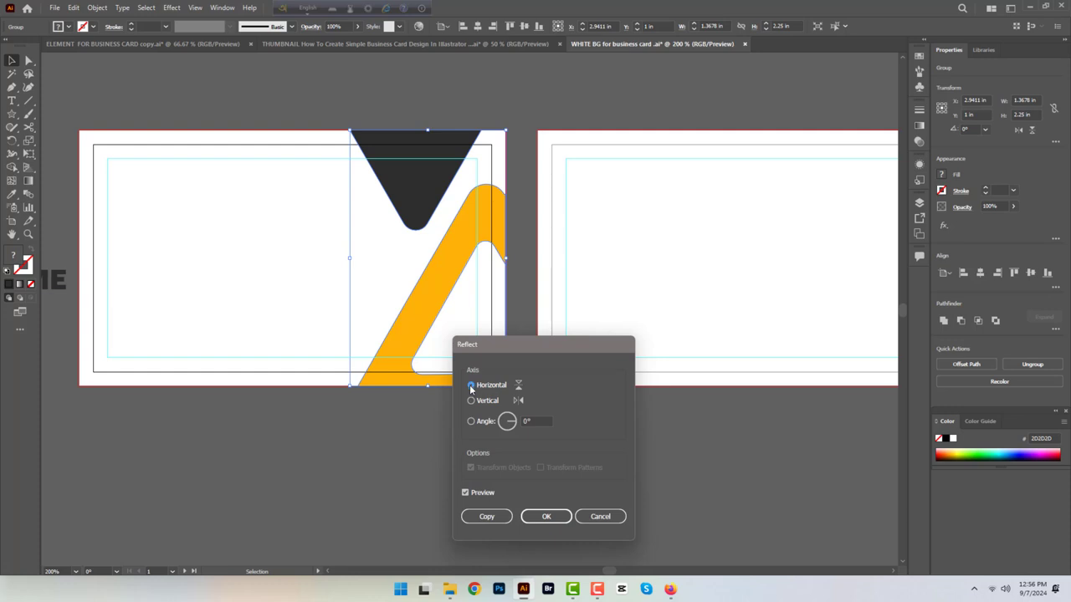
left_click(471, 401)
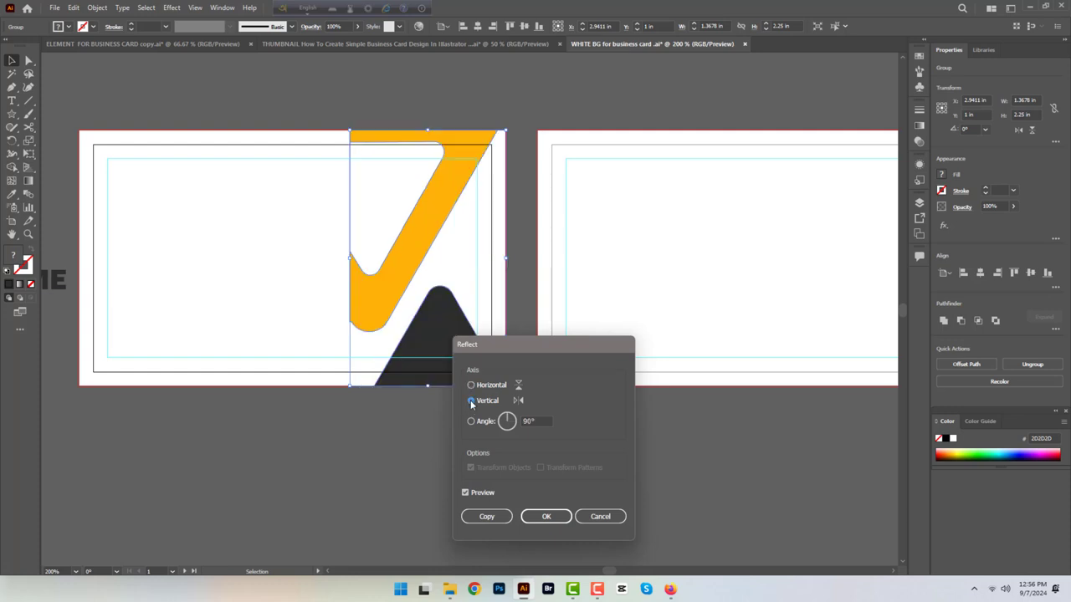
key("Up")
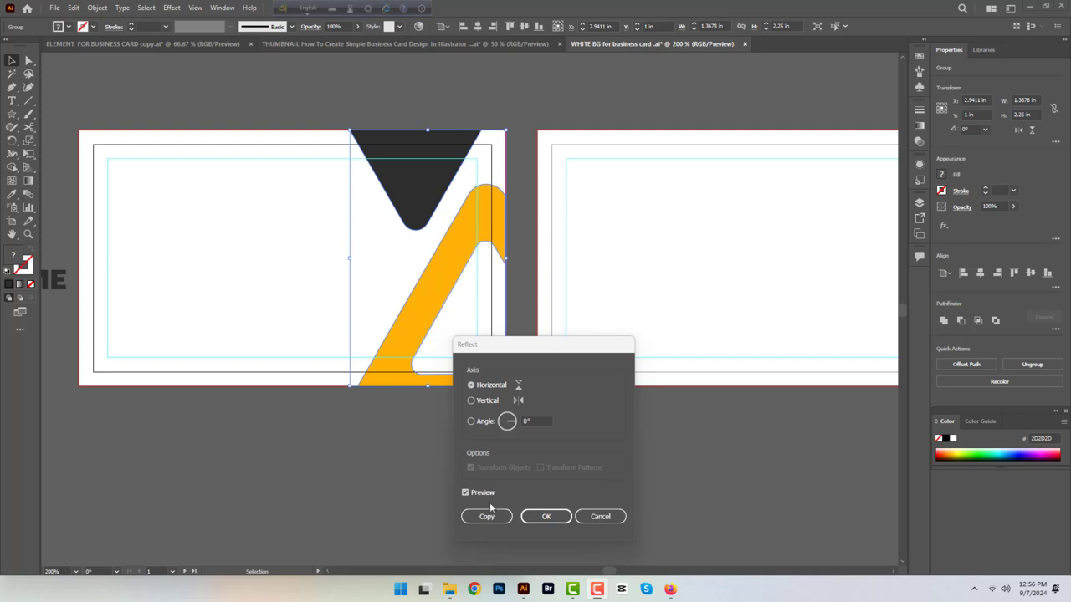
left_click(487, 516)
Step: Move the reflected copy onto the back card and mirror it left to right
left_click_drag(468, 383, 617, 311)
right_click(607, 325)
mouse_move(643, 467)
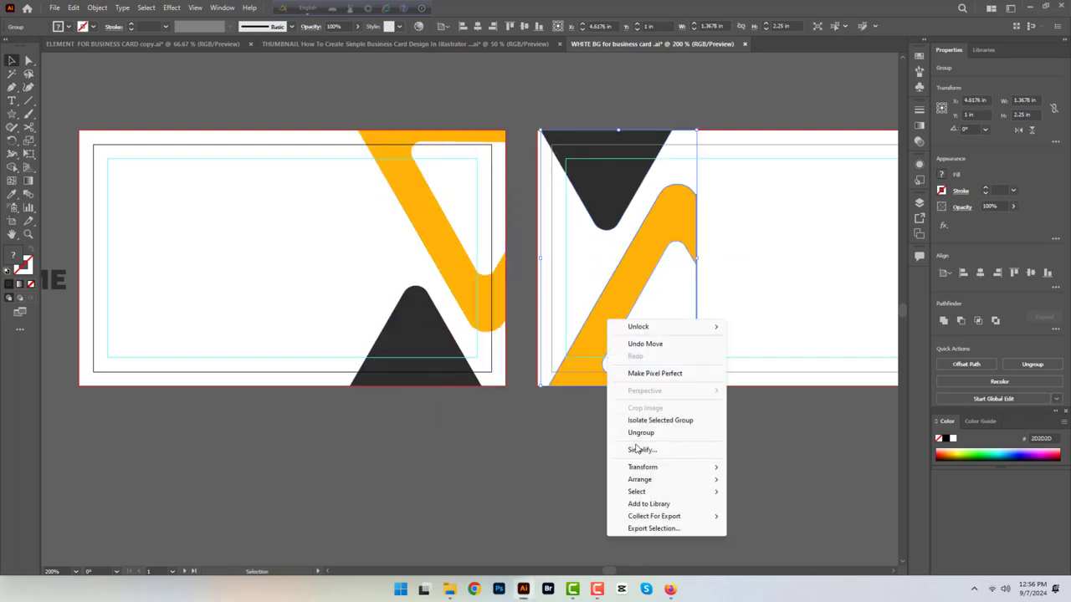
left_click(750, 512)
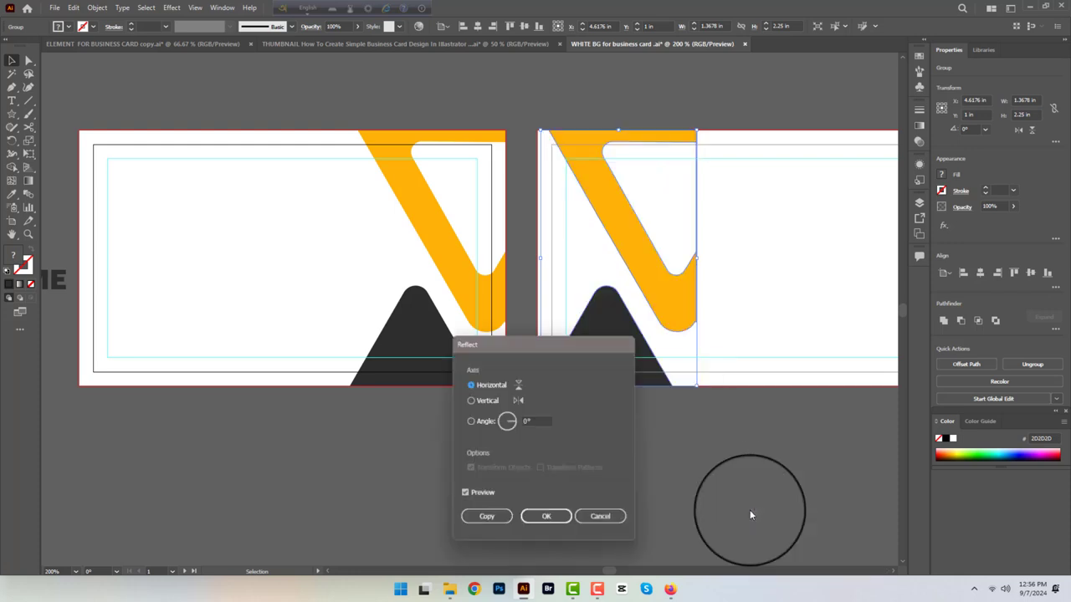
left_click(471, 403)
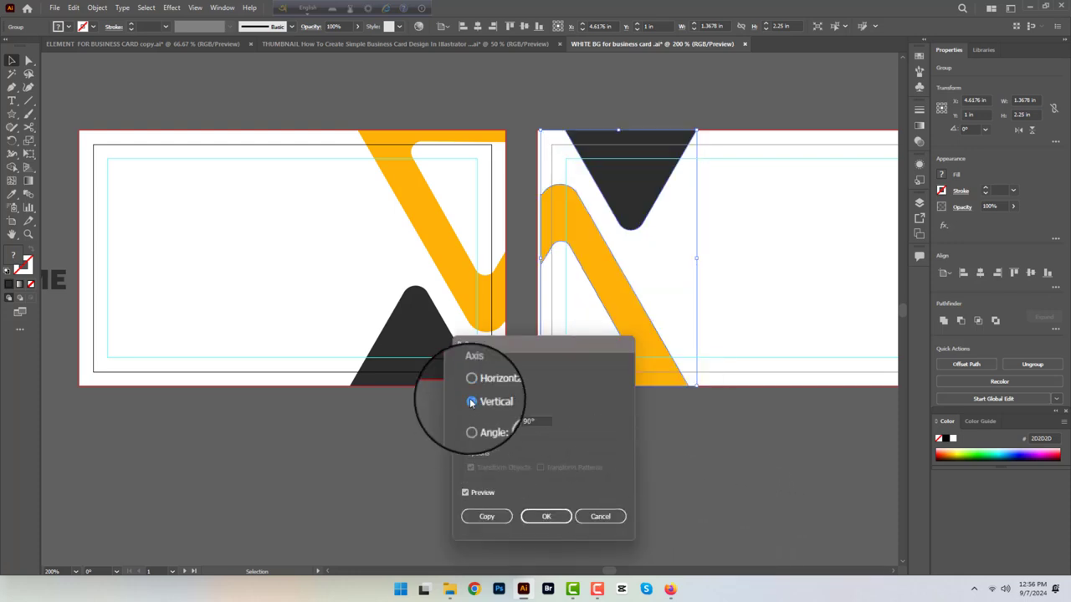
left_click(548, 516)
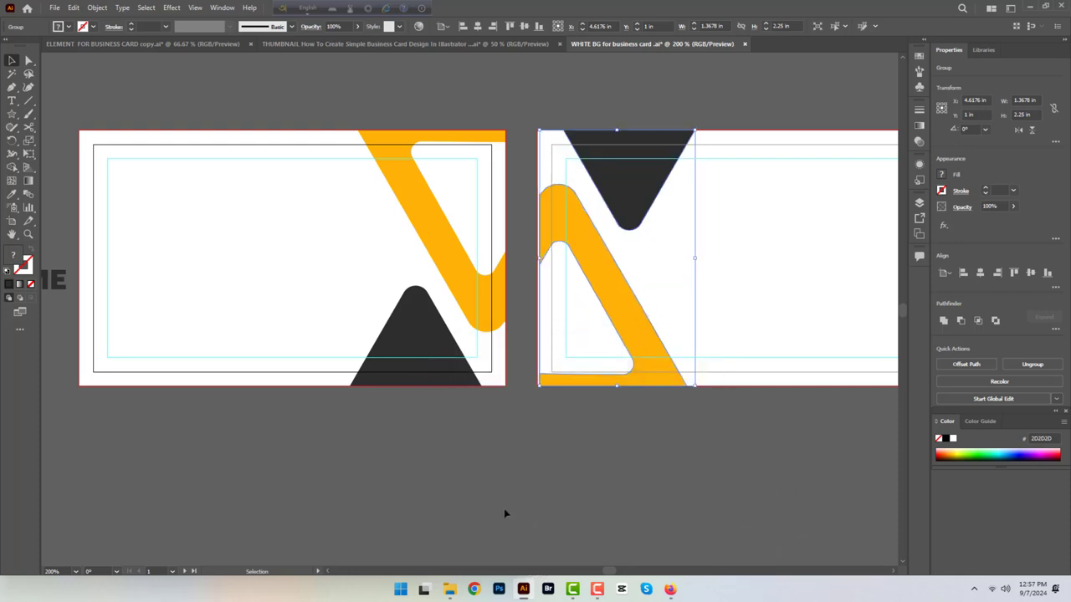
left_click(553, 103)
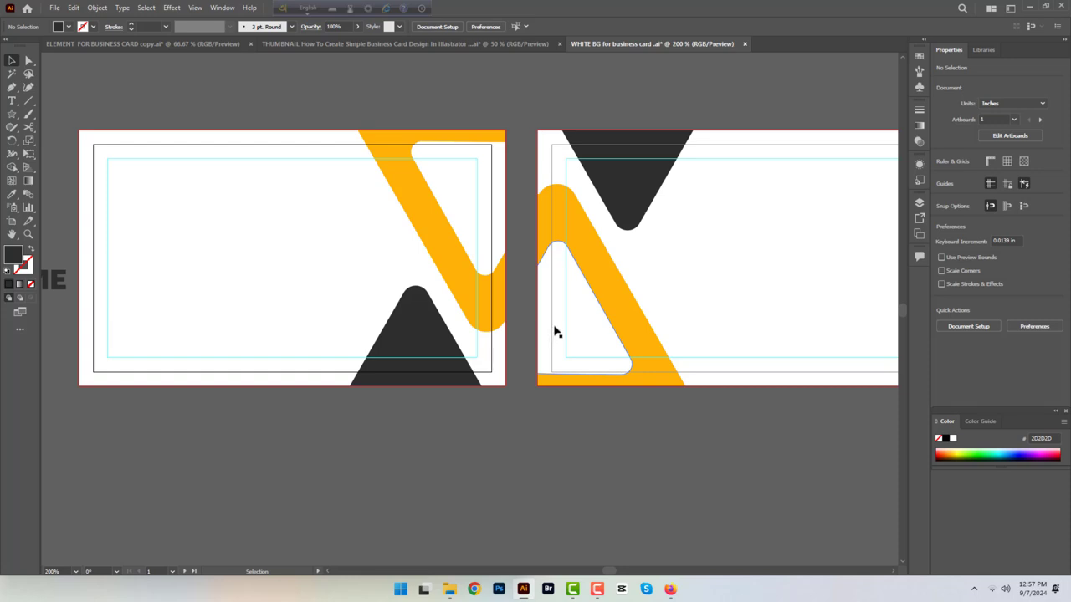
Step: Drag the white notch shape from the front card into the back card's orange band
mouse_move(571, 311)
left_mouse_down()
mouse_move(674, 310)
mouse_move(845, 370)
mouse_move(808, 355)
left_mouse_up()
left_click(713, 209)
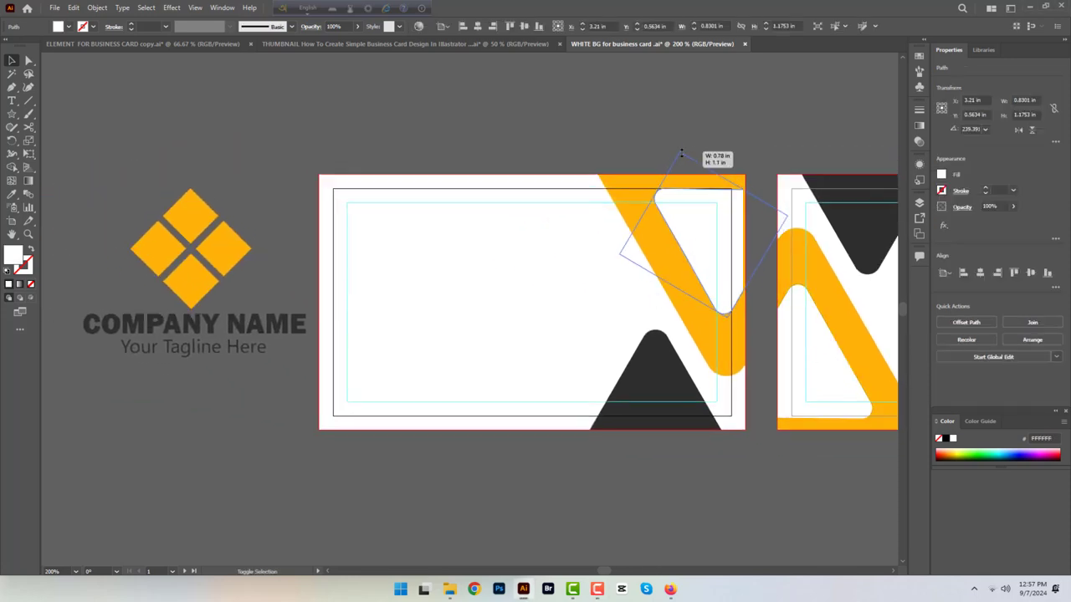
mouse_move(714, 209)
left_mouse_down()
mouse_move(698, 233)
mouse_move(824, 328)
mouse_move(800, 370)
left_mouse_up()
left_click(761, 377)
mouse_move(517, 301)
left_mouse_down()
mouse_move(542, 298)
mouse_move(527, 280)
left_mouse_up()
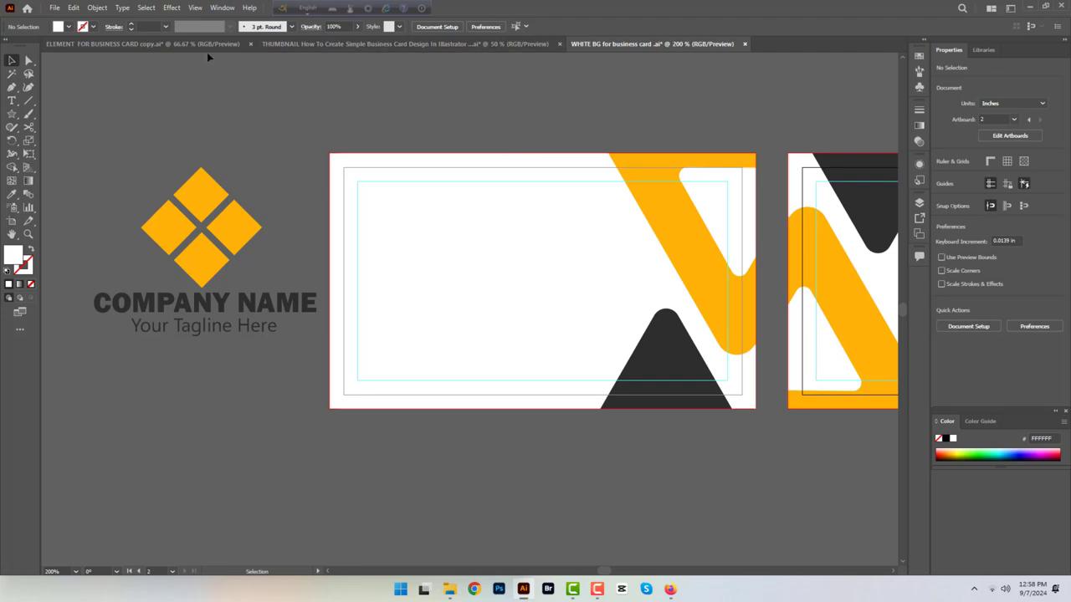
Step: Carry the contact group and QR code from the ELEMENT document onto the WHITE BG card
left_click(162, 45)
scroll(474, 282, "down", 1)
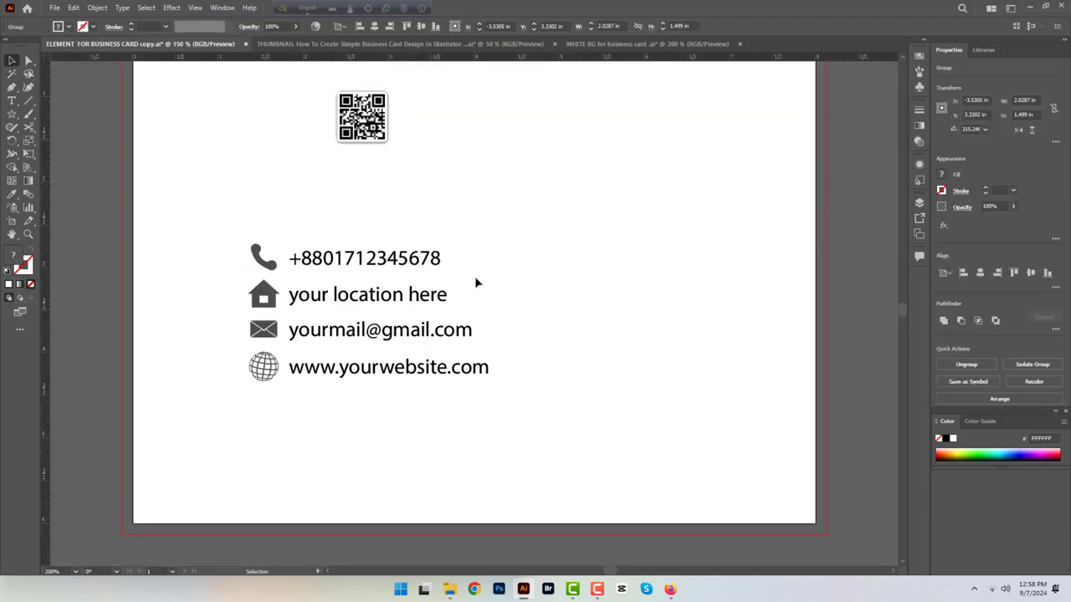
left_click_drag(356, 256, 302, 138)
key("ctrl+z")
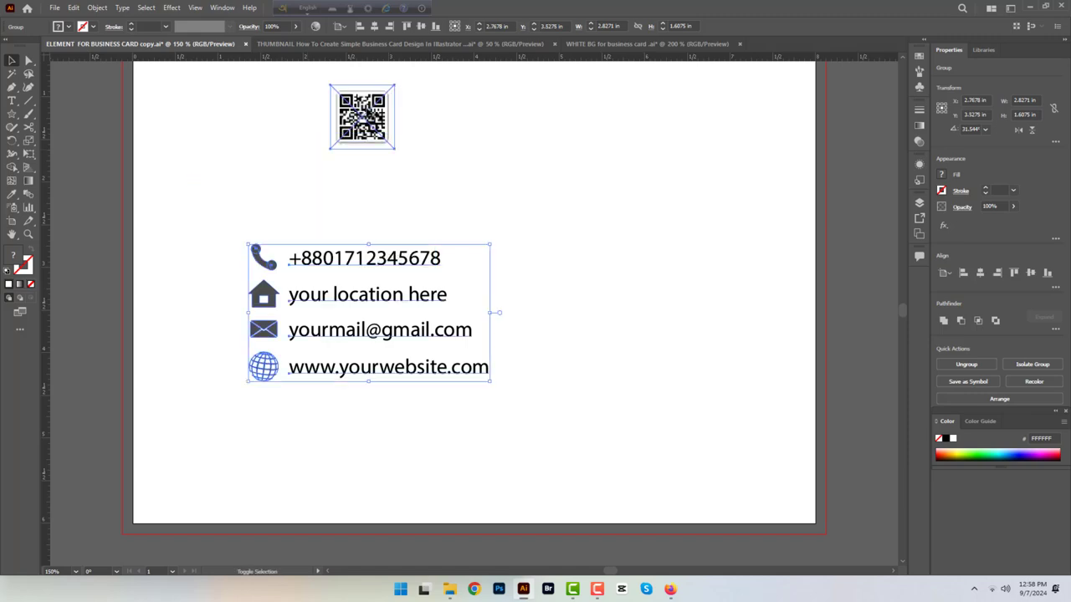
left_click(362, 117, "shift")
left_click_drag(352, 259, 566, 129)
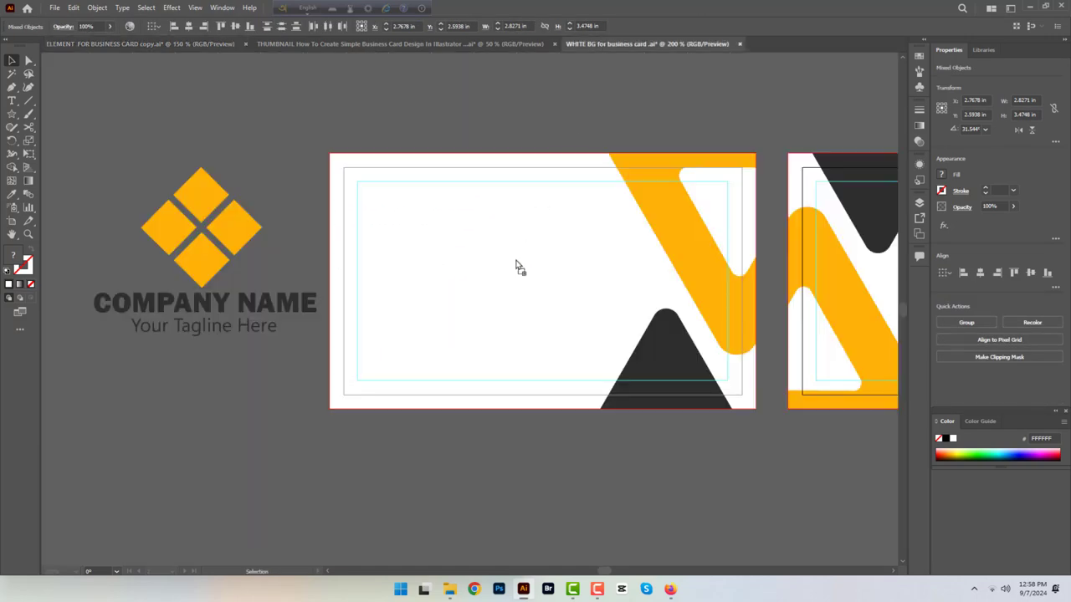
mouse_move(516, 266)
left_mouse_down()
mouse_move(356, 64)
mouse_move(419, 159)
left_mouse_up()
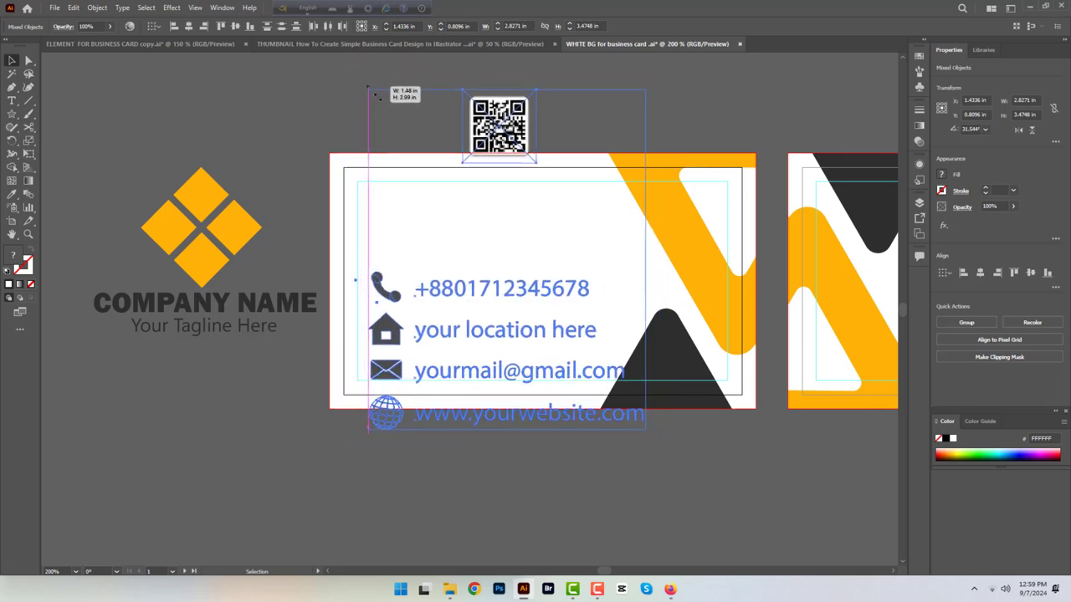
Step: Shrink the contact block to fit and enlarge the QR code beside the orange stripe
mouse_move(492, 280)
left_mouse_down()
mouse_move(446, 264)
mouse_move(435, 283)
left_mouse_up()
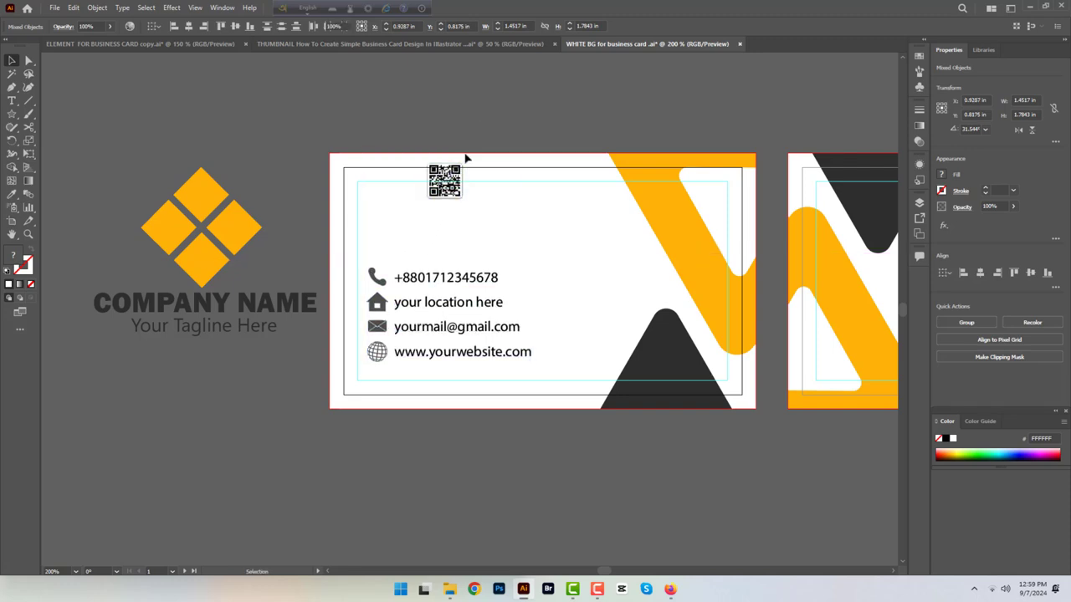
mouse_move(448, 175)
left_mouse_down()
mouse_move(586, 244)
mouse_move(626, 202)
left_mouse_up()
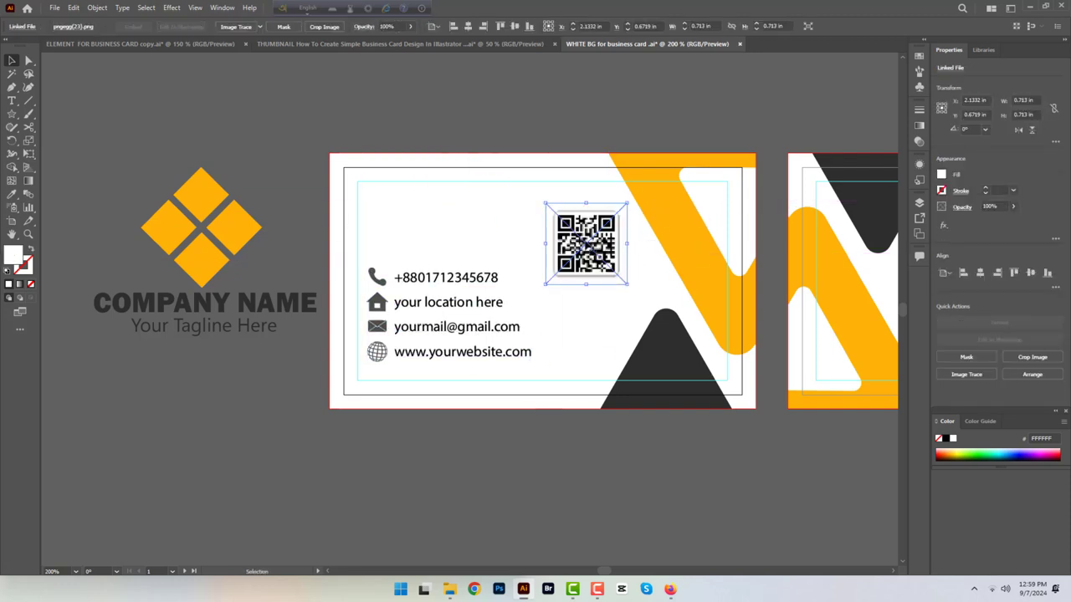
left_click_drag(589, 248, 640, 257)
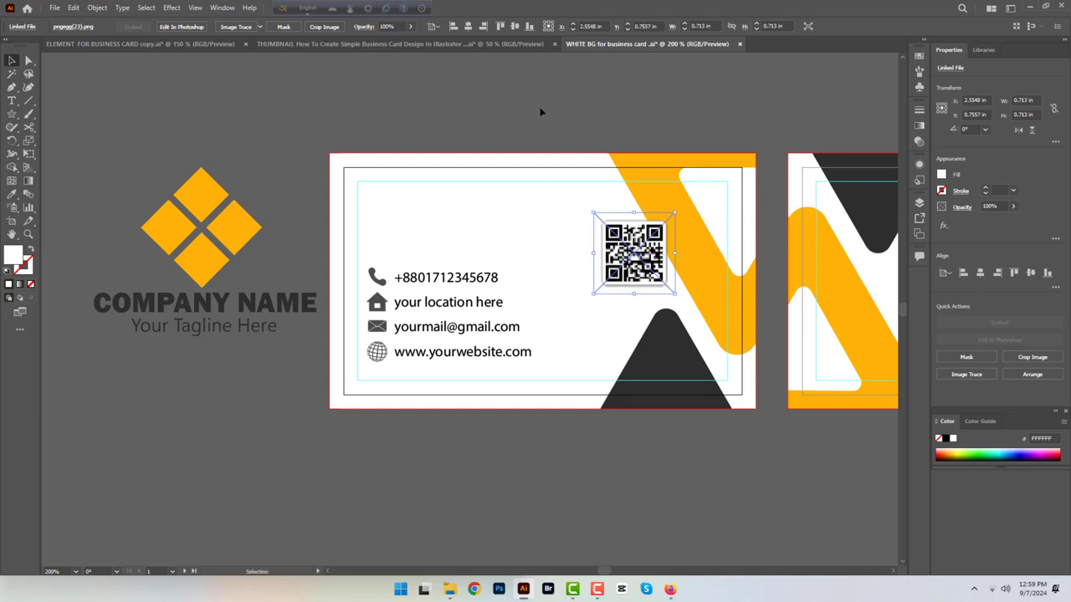
left_click(526, 216)
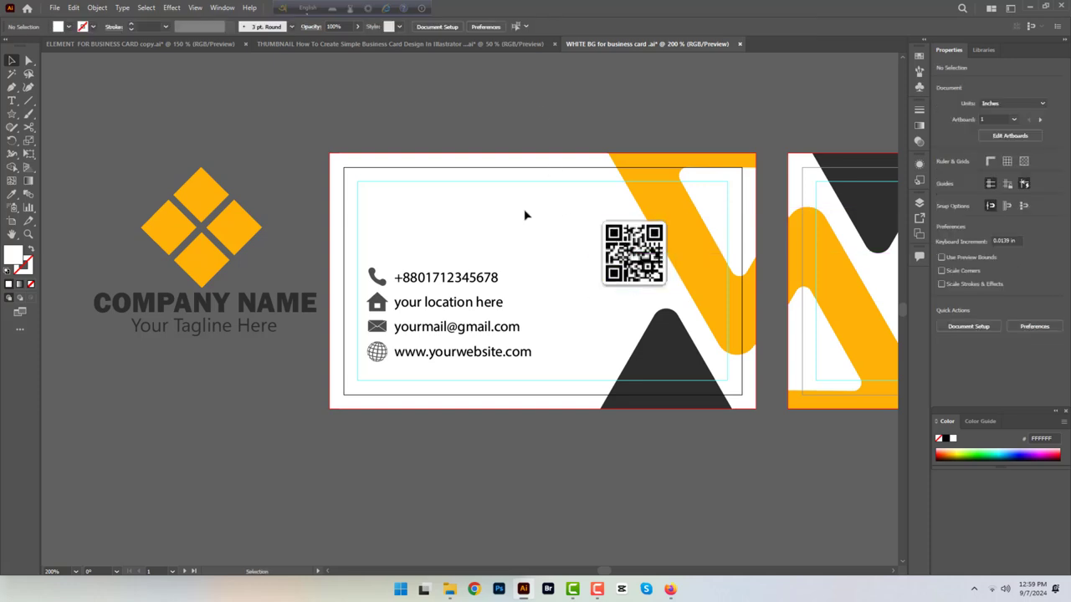
Step: Add the text 'YOUR NAME' with 'Graphic Designer' beneath it at the card's top left
left_click(12, 100)
left_click(360, 189)
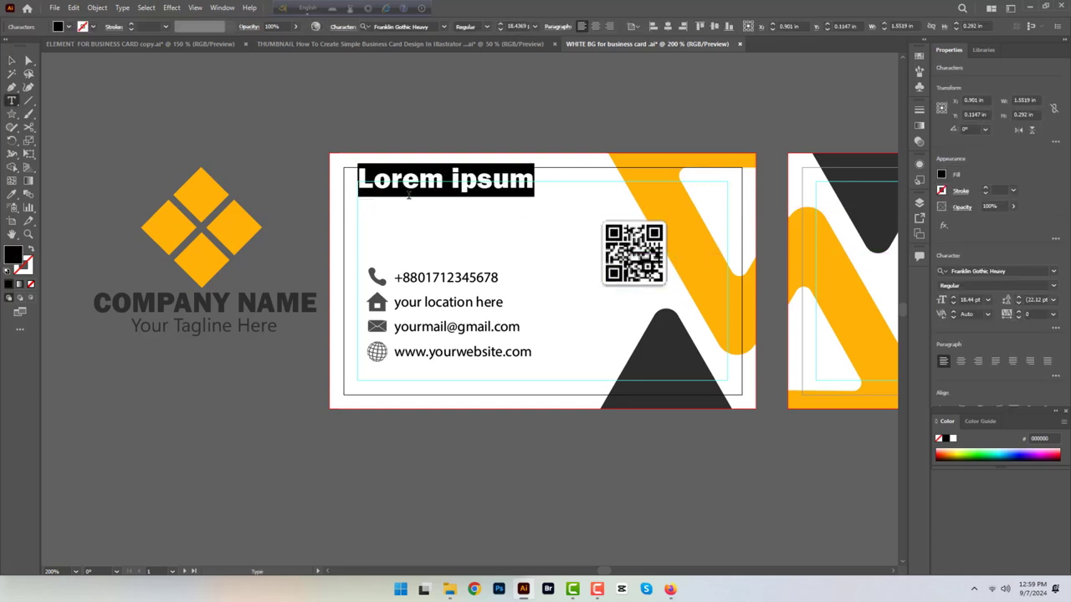
type("YO")
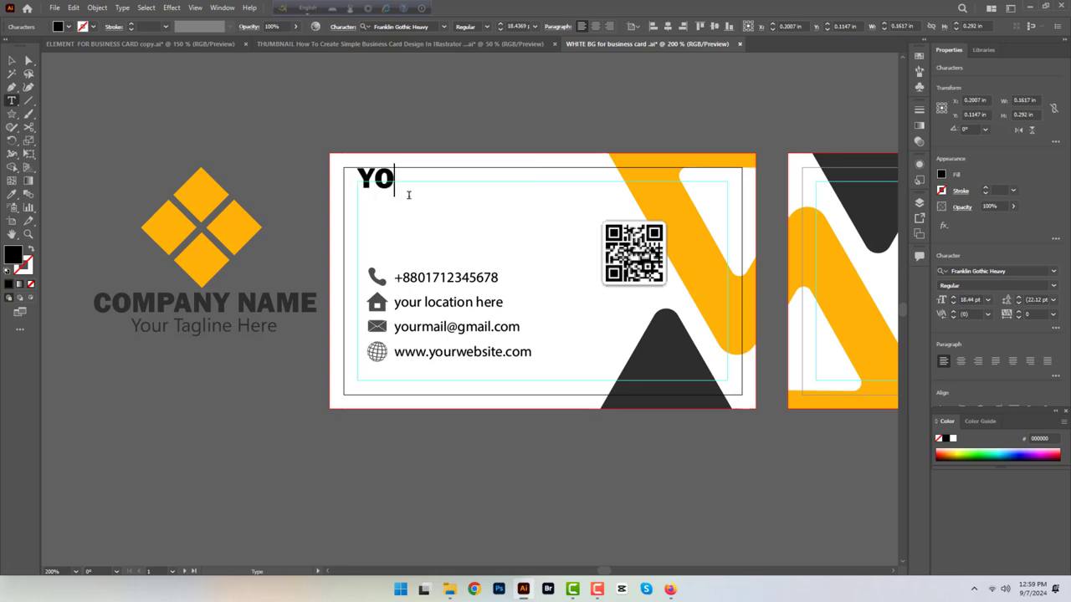
type("UR NAME")
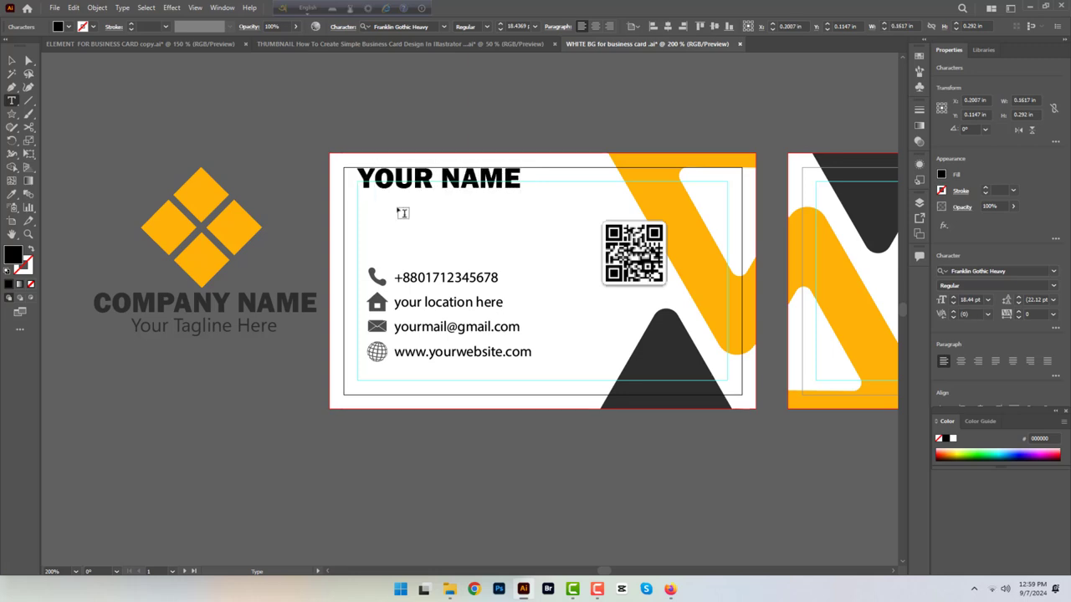
left_click(406, 211)
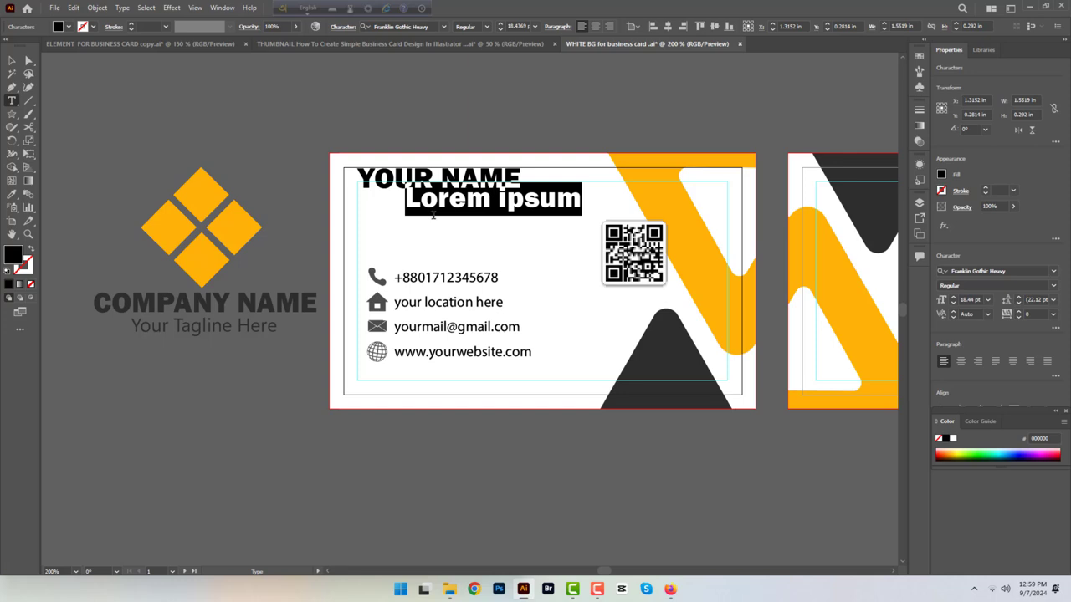
type("Graphic ")
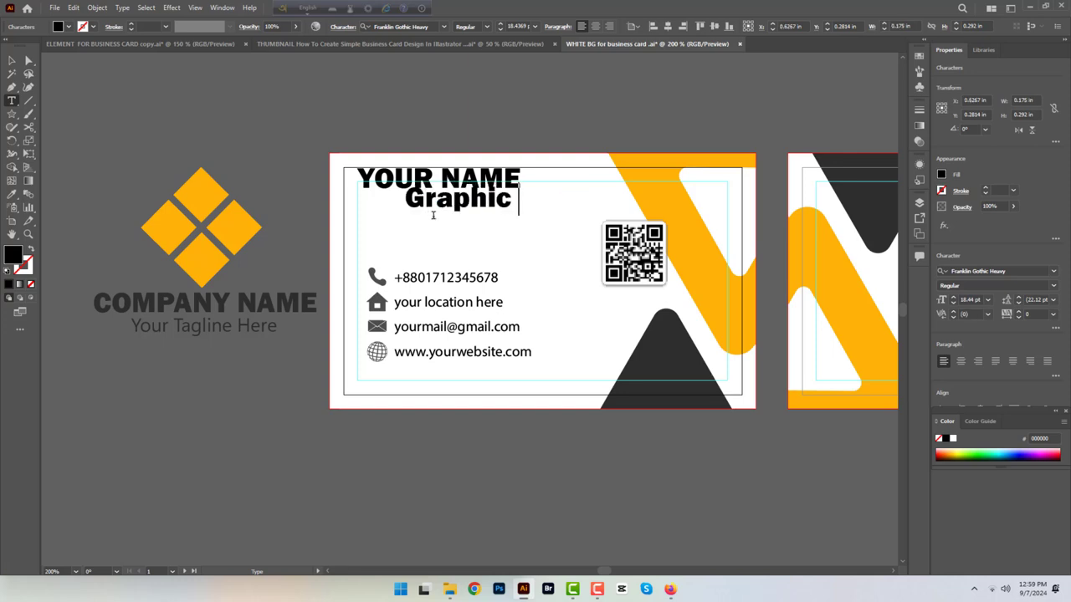
type("Designer")
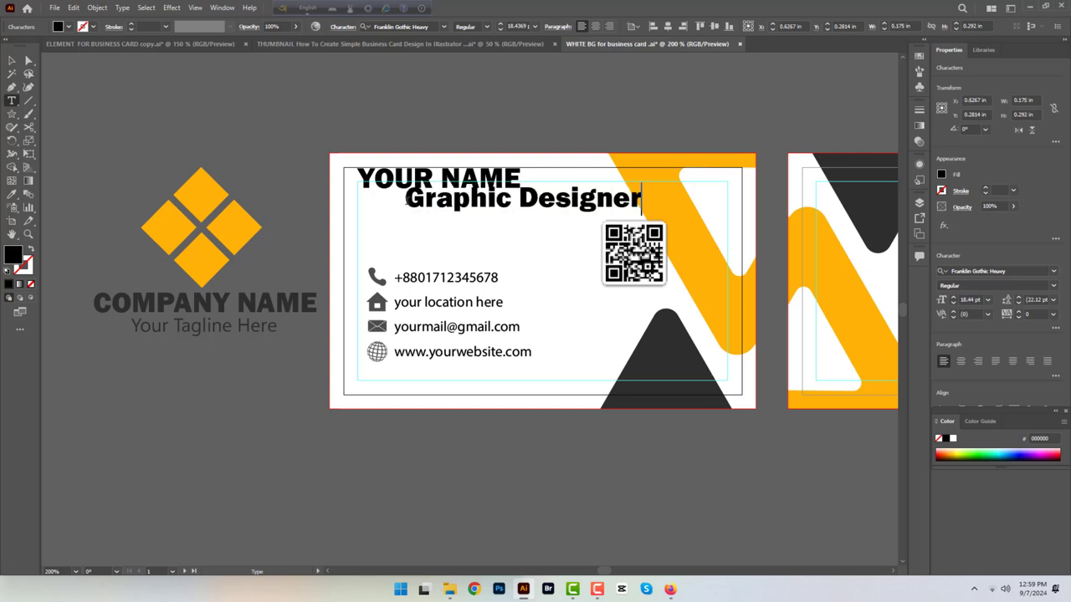
type("s")
key("BackSpace")
key("Escape")
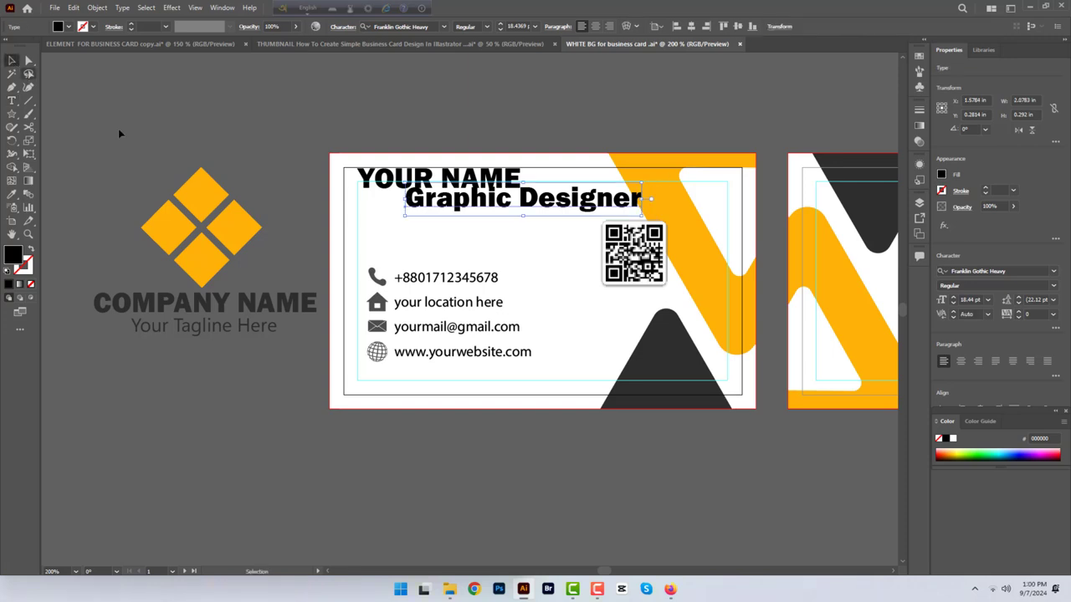
Step: Give 'Graphic Designer' the phone number's text style
left_click(12, 194)
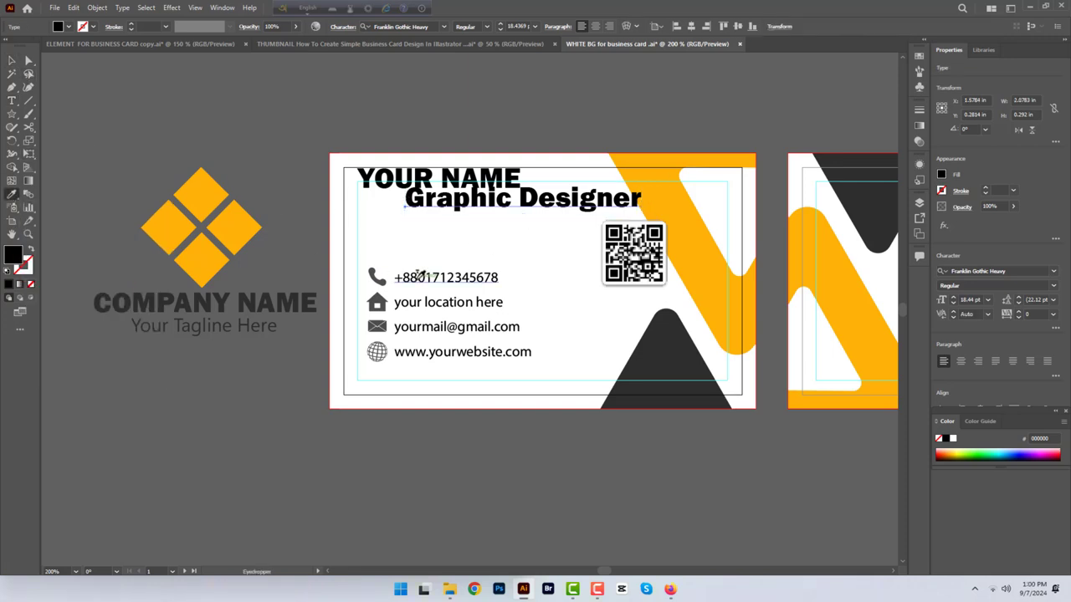
left_click(416, 278)
left_click(12, 60)
Step: Shrink the YOUR NAME heading and nudge both text lines down into place
left_click(456, 203)
left_click(439, 178)
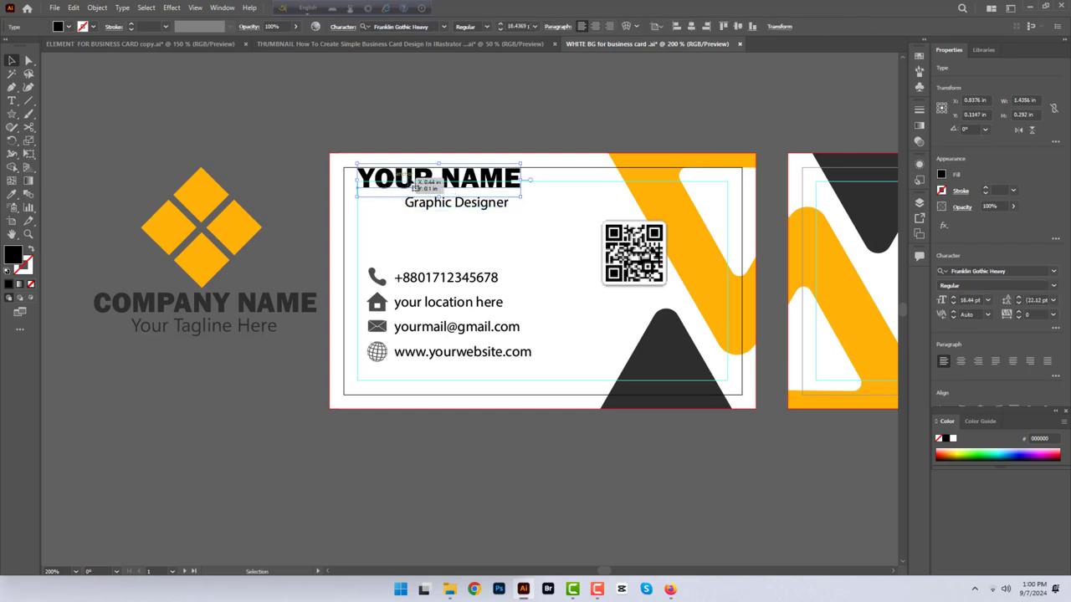
mouse_move(520, 196)
left_mouse_down("alt")
mouse_move(495, 187)
mouse_move(446, 198)
mouse_move(465, 214)
left_mouse_up("alt")
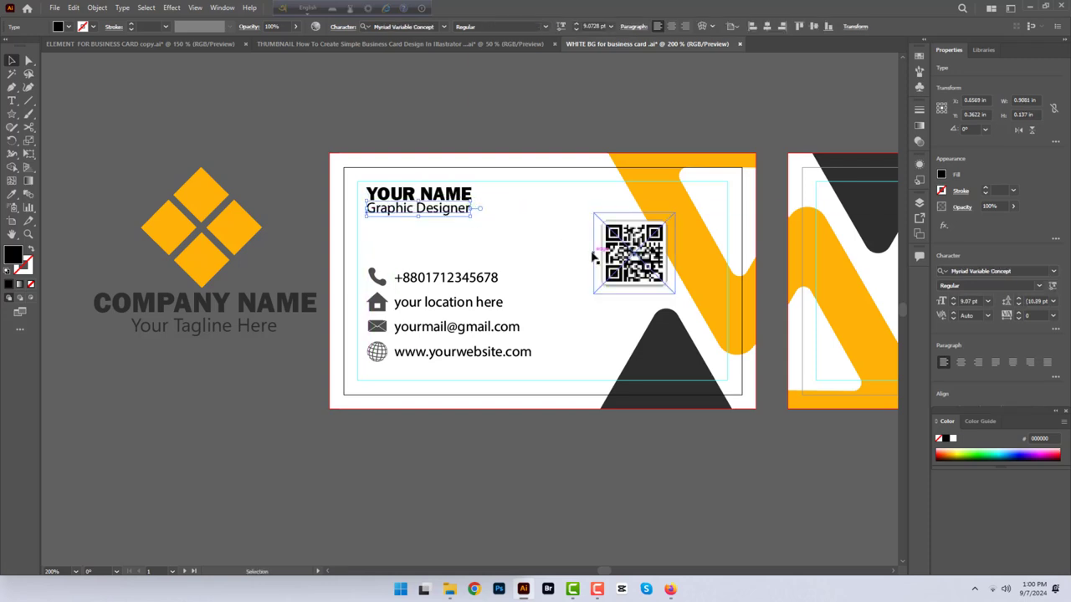
key("Down")
key("Down")
key("Down")
left_click(445, 194)
key("Down")
key("Down")
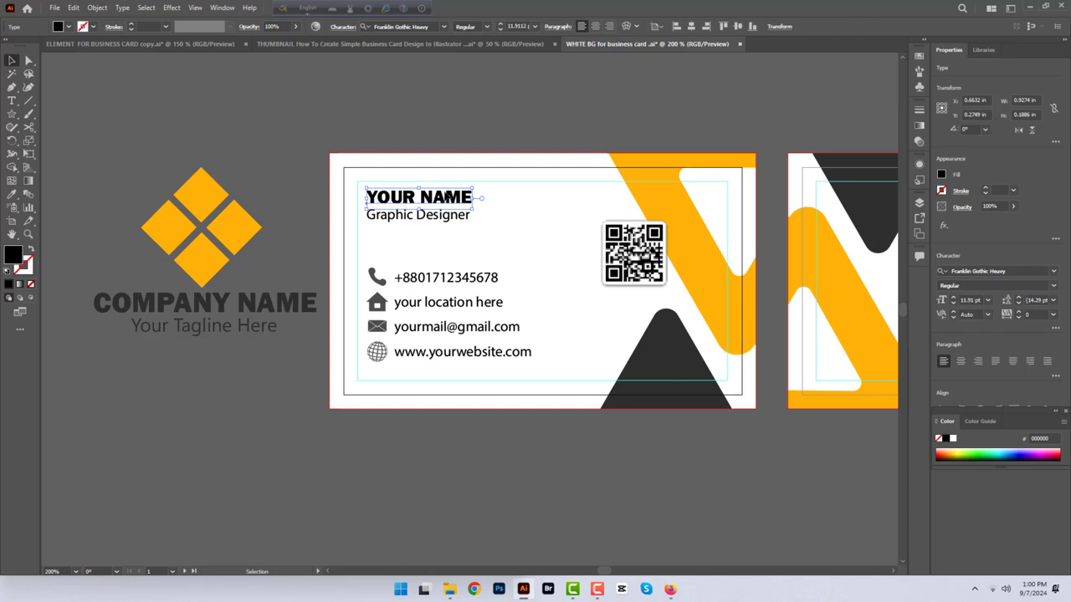
key("Down")
left_click(491, 162)
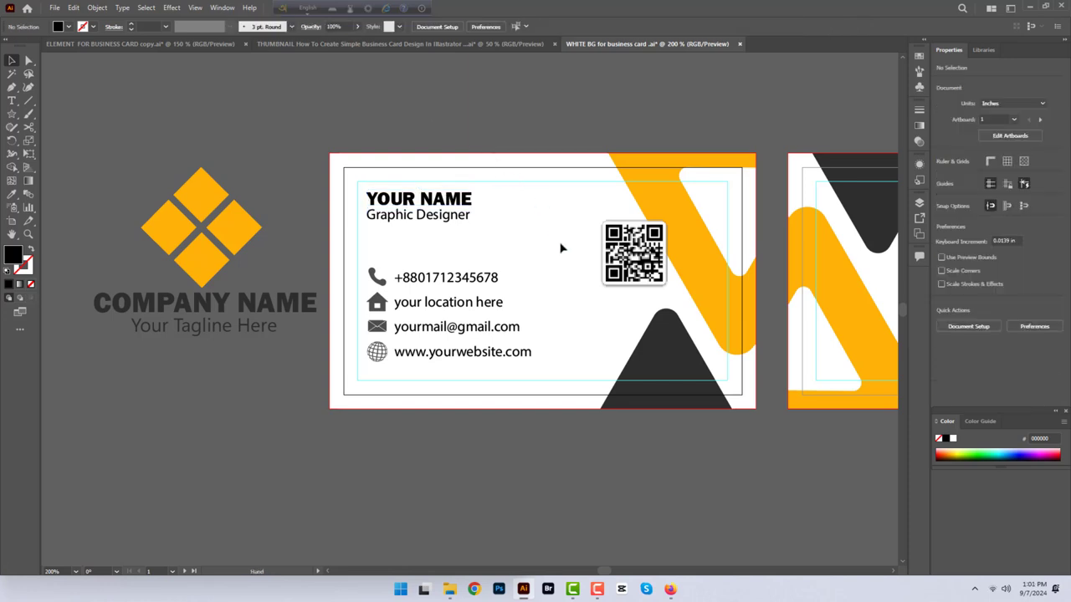
Step: Move the company logo group from the pasteboard onto the back card
left_click_drag(561, 247, 413, 199)
left_click(97, 176)
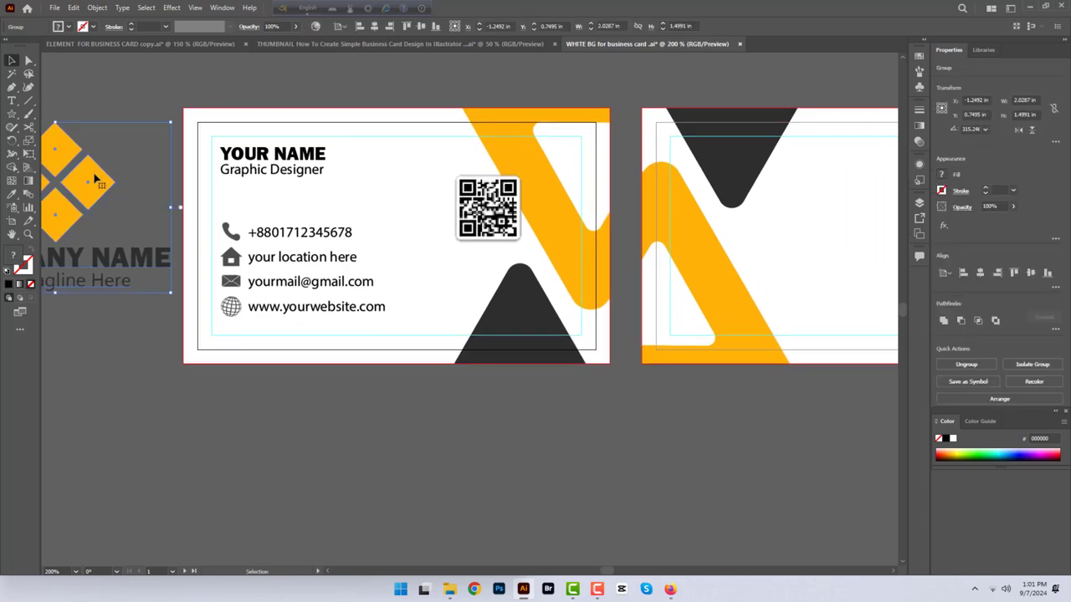
left_click_drag(96, 176, 791, 193)
left_click_drag(837, 313, 887, 339)
mouse_move(840, 216)
left_mouse_down()
mouse_move(596, 226)
mouse_move(651, 211)
left_mouse_up()
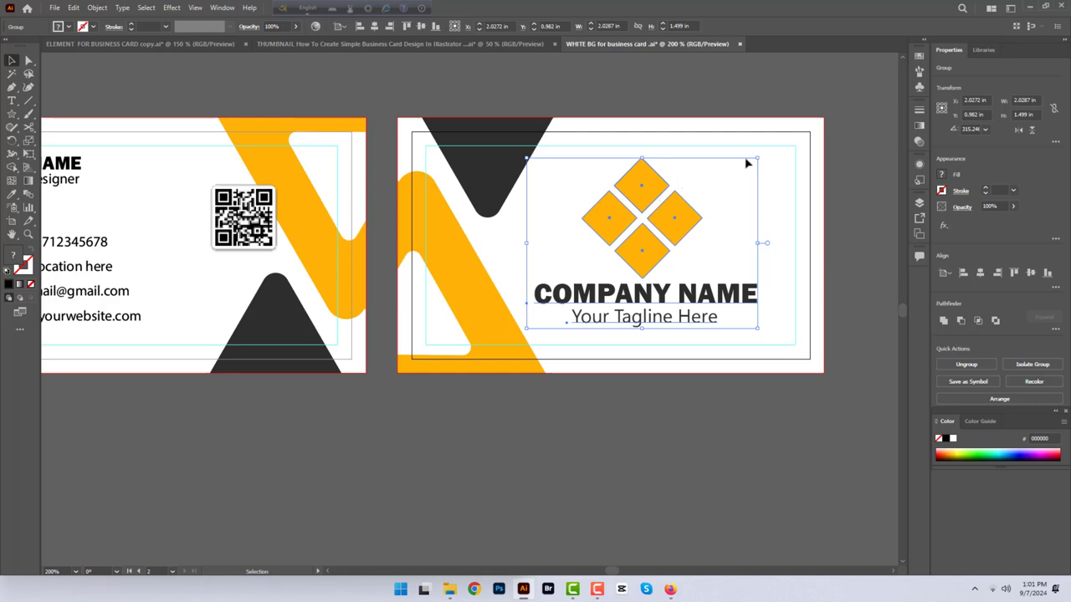
Step: Scale the logo down, centre it on the back card, and zoom out to review both cards
left_click_drag(756, 158, 722, 183)
left_click_drag(644, 217, 650, 201)
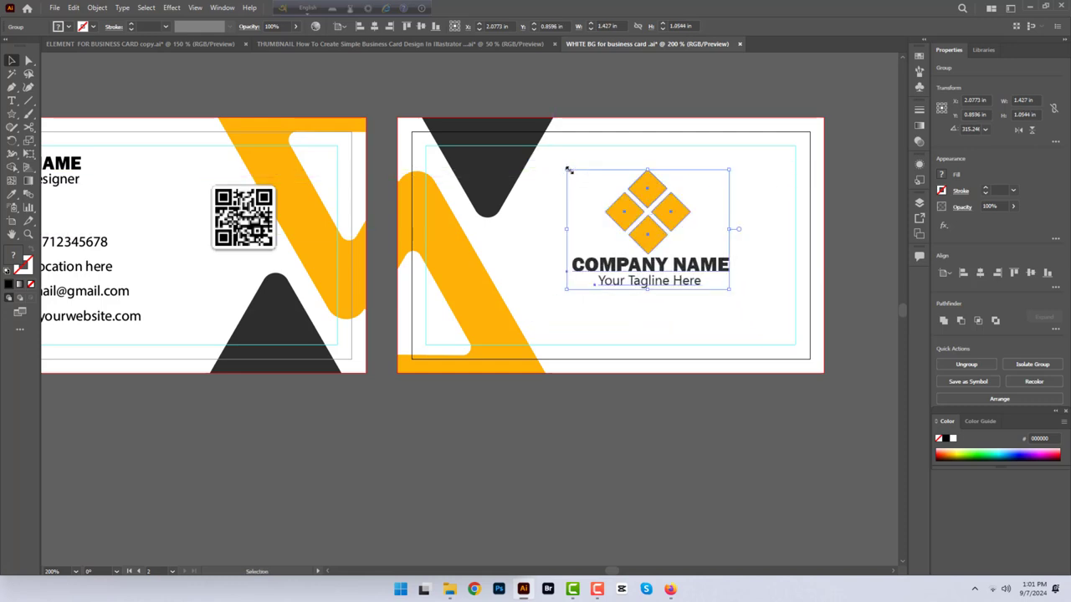
left_click_drag(568, 170, 571, 178)
key("ctrl+minus")
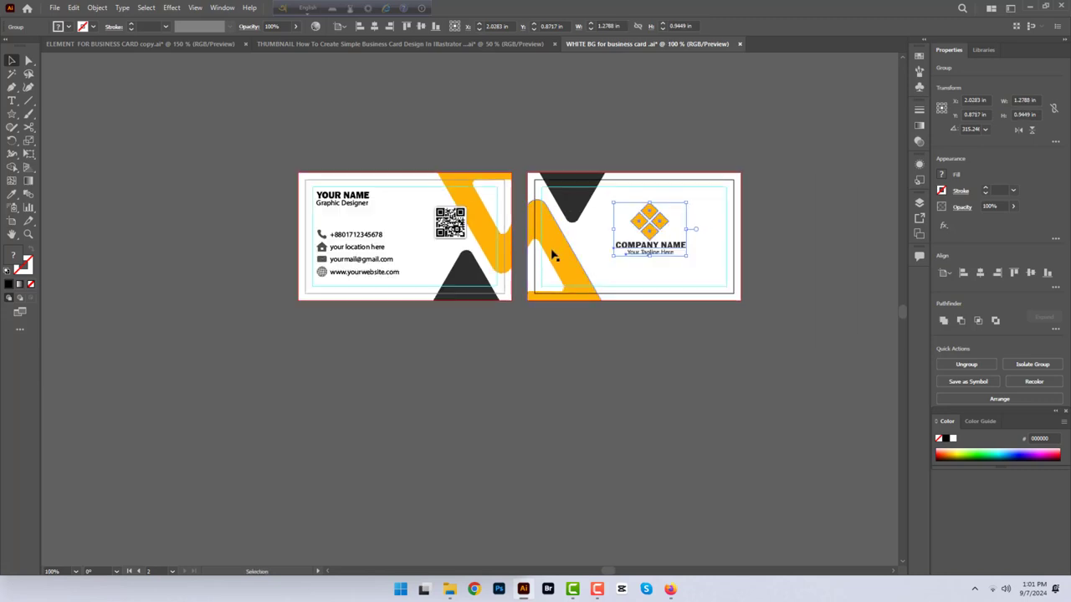
key("ctrl+plus")
key("ctrl+plus")
mouse_move(521, 250)
left_mouse_down()
mouse_move(339, 260)
mouse_move(465, 261)
left_mouse_up()
key("ctrl+minus")
left_click(498, 122)
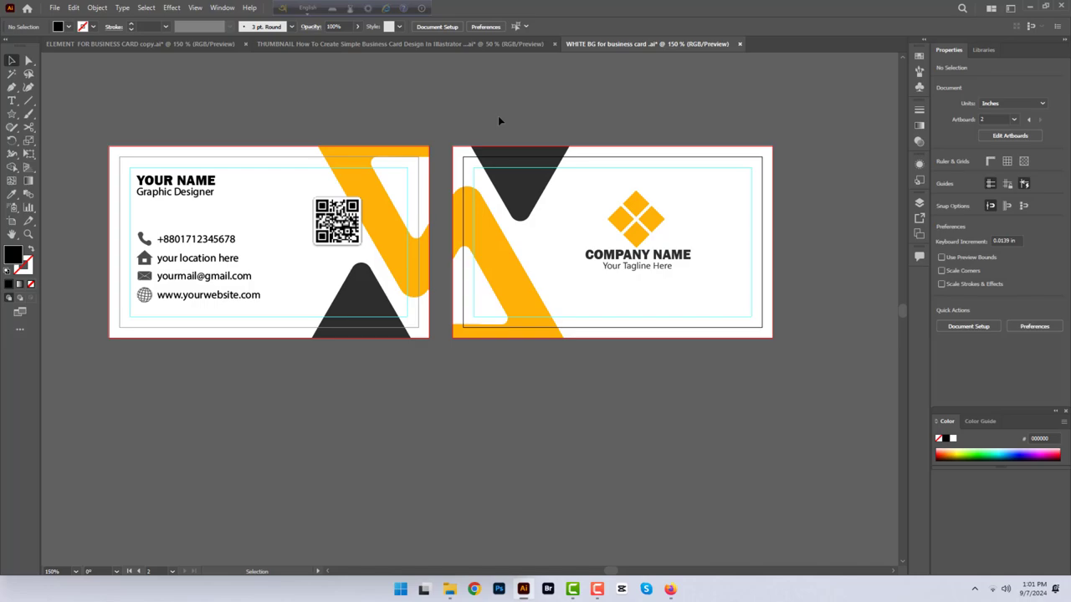